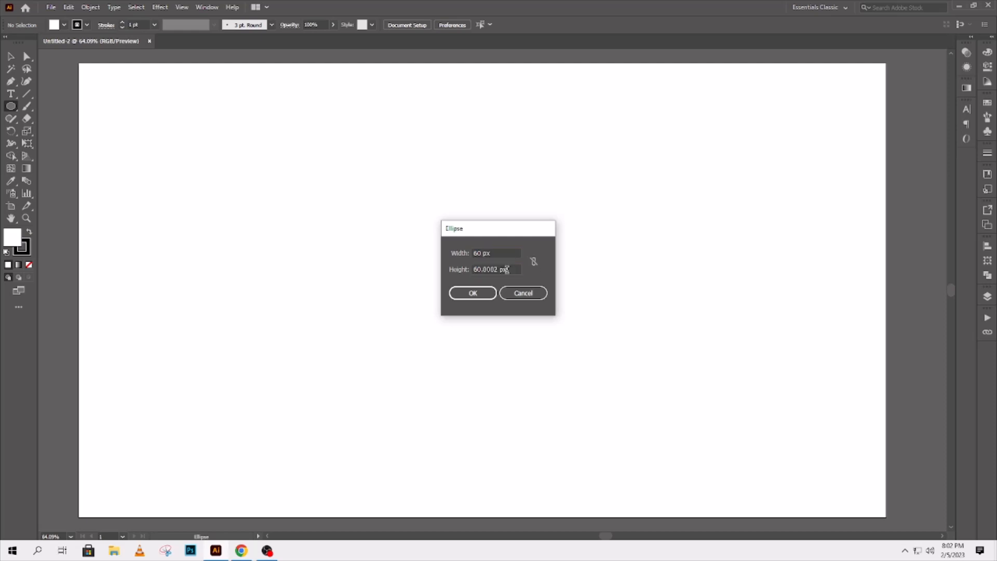
- Create an ellipse with a width and height of 200 px
{"action": "left_click", "coordinate": [533, 262]}
{"action": "left_click", "coordinate": [486, 253]}
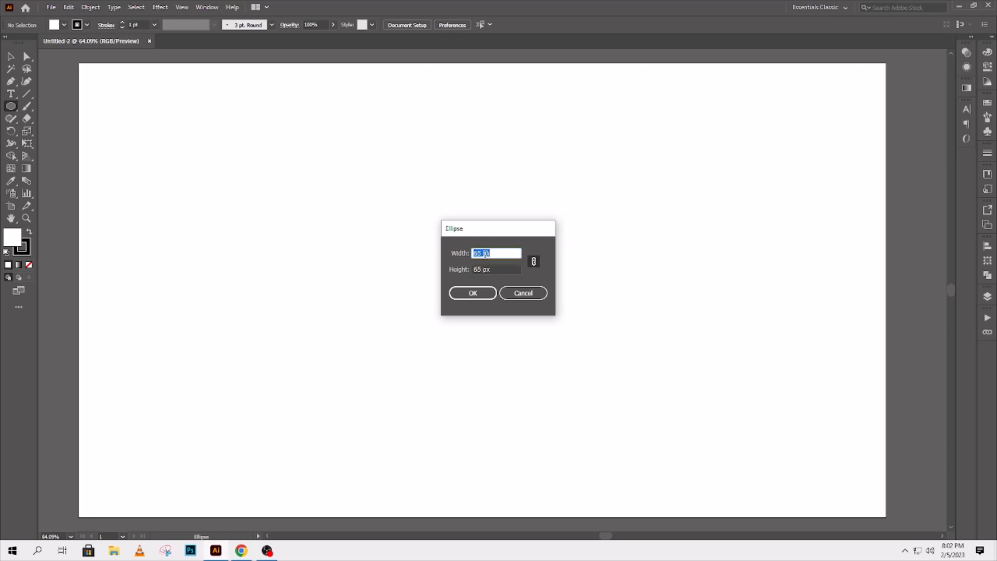
{"action": "key", "text": "shift+Up"}
{"action": "key", "text": "shift+Up"}
{"action": "key", "text": "shift+Up"}
{"action": "key", "text": "shift+Up"}
{"action": "key", "text": "shift+Up"}
{"action": "left_click", "coordinate": [533, 261]}
{"action": "left_click", "coordinate": [471, 270]}
{"action": "type", "text": "2px"}
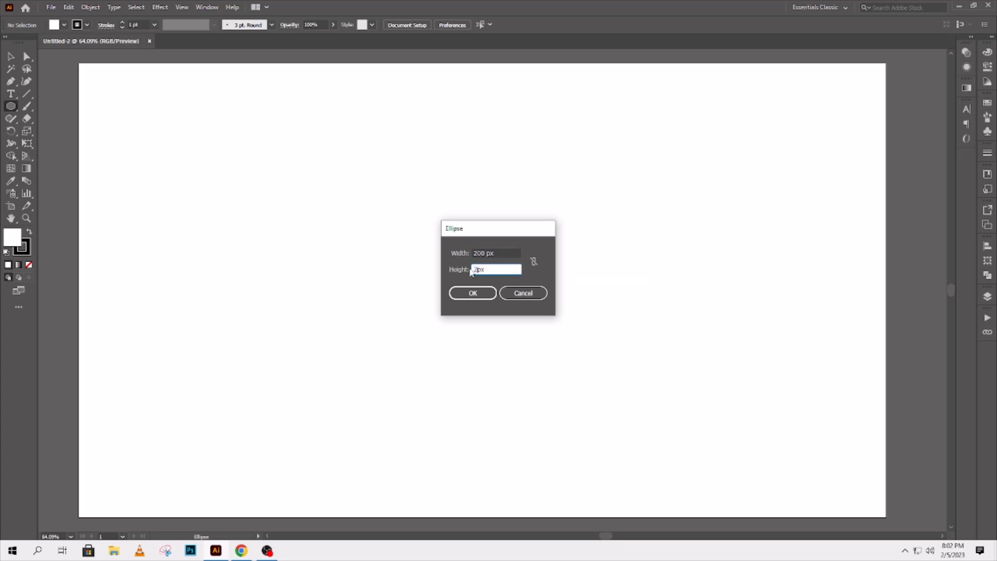
{"action": "left_click", "coordinate": [484, 291]}
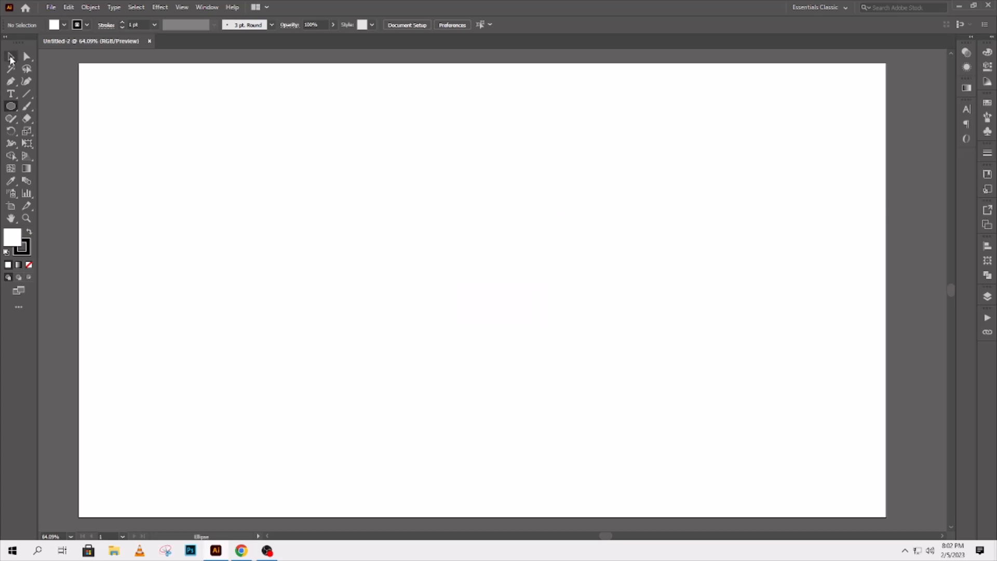
- Remove the fill from the 200 px circle, leaving only its outline
{"action": "left_click", "coordinate": [11, 56]}
{"action": "left_click", "coordinate": [415, 279]}
{"action": "left_click", "coordinate": [486, 290]}
{"action": "left_click", "coordinate": [29, 264]}
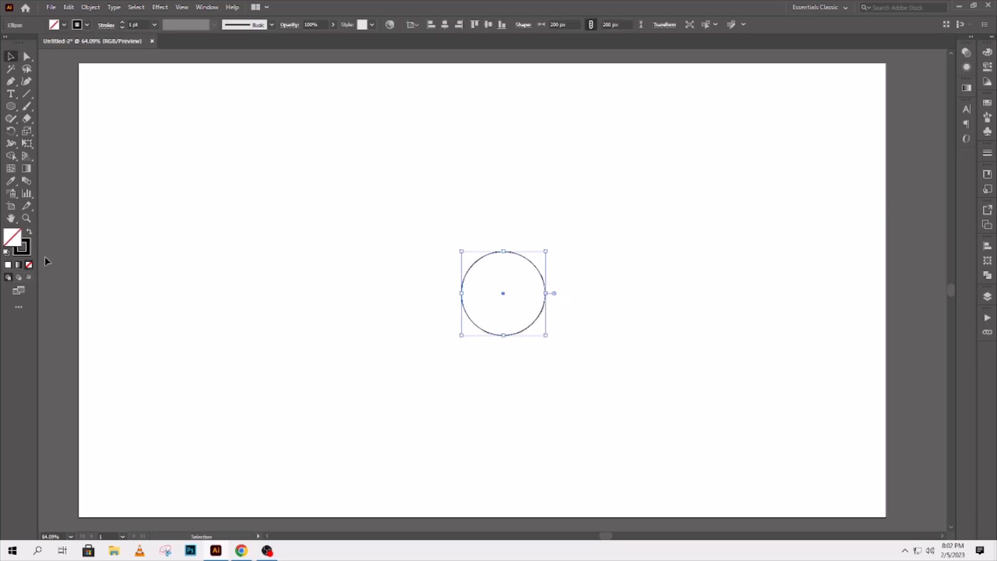
- Set the circle's stroke weight to 10 pt and align the stroke to the center of the path
{"action": "left_click", "coordinate": [451, 254]}
{"action": "left_click", "coordinate": [468, 269]}
{"action": "left_click", "coordinate": [122, 23], "text": "shift"}
{"action": "left_click", "coordinate": [455, 251]}
{"action": "left_click", "coordinate": [469, 269]}
{"action": "left_click", "coordinate": [107, 26]}
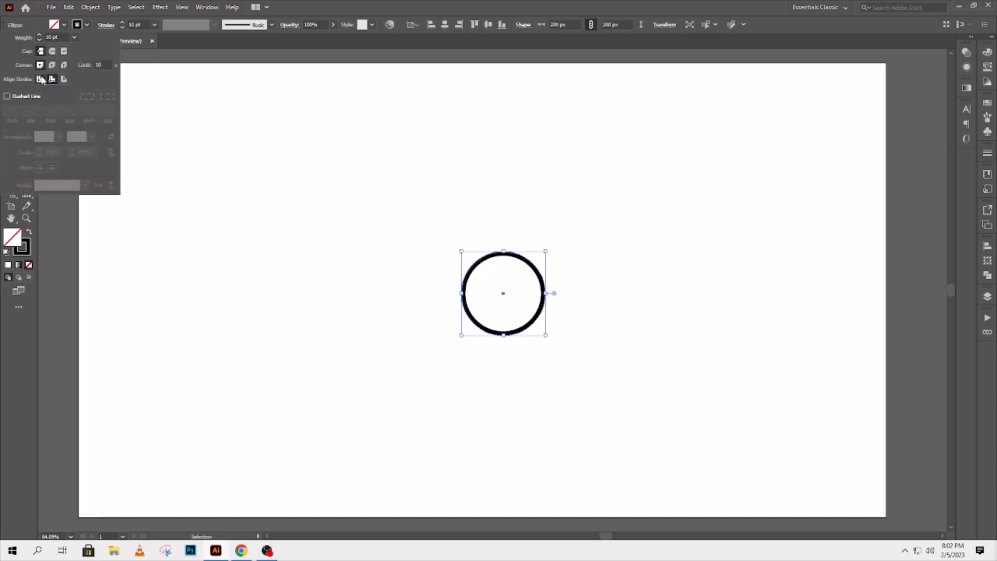
{"action": "left_click", "coordinate": [40, 79]}
{"action": "left_click", "coordinate": [427, 261]}
{"action": "left_click_drag", "start_coordinate": [459, 234], "coordinate": [502, 262]}
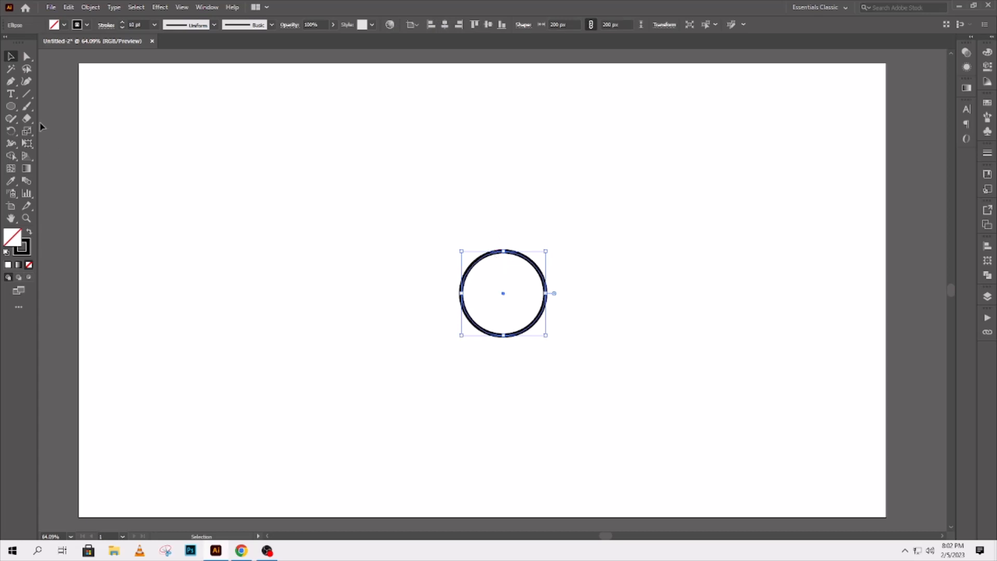
- Create a 100 by 100 px circle to the left of the large circle
{"action": "left_click", "coordinate": [10, 106]}
{"action": "left_click", "coordinate": [497, 253]}
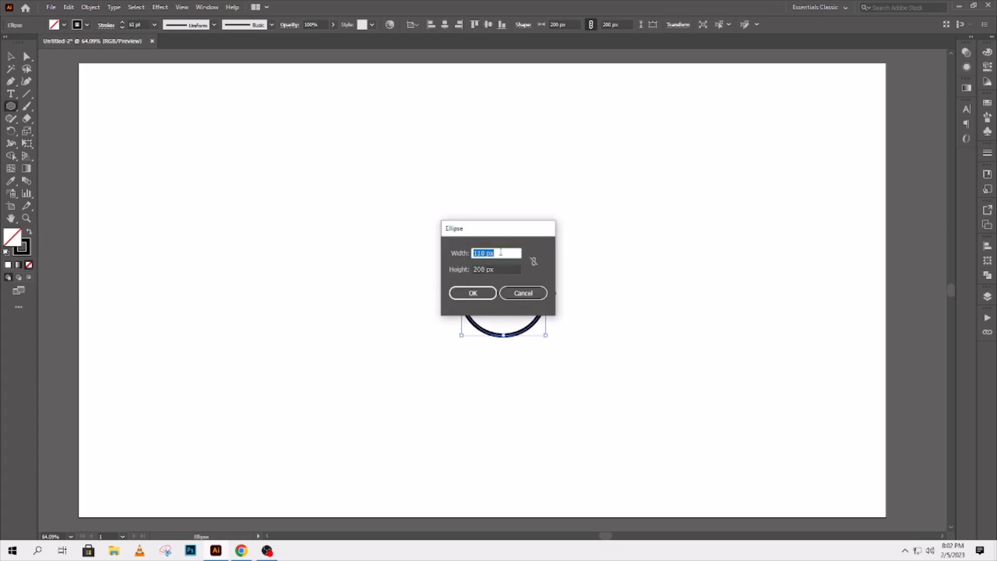
{"action": "left_click", "coordinate": [481, 270]}
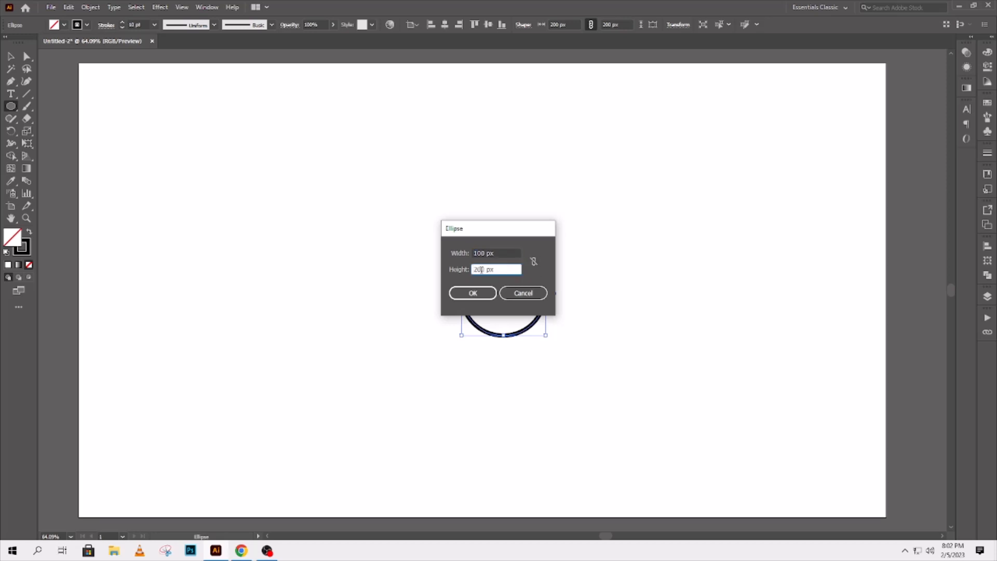
{"action": "key", "text": "Return"}
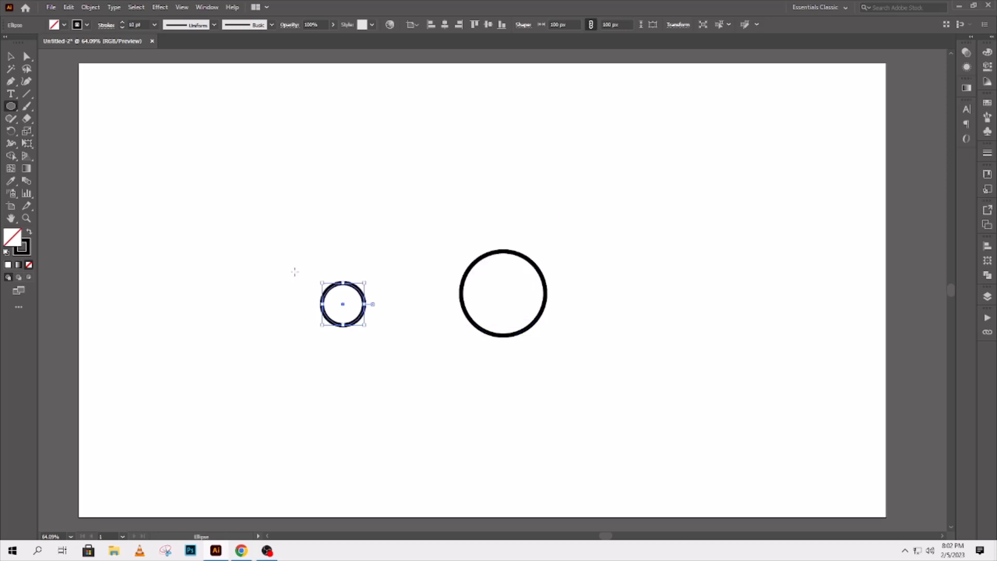
- Align the small circle and the large circle on their vertical centers
{"action": "left_click", "coordinate": [8, 56]}
{"action": "left_click_drag", "start_coordinate": [362, 291], "coordinate": [362, 288]}
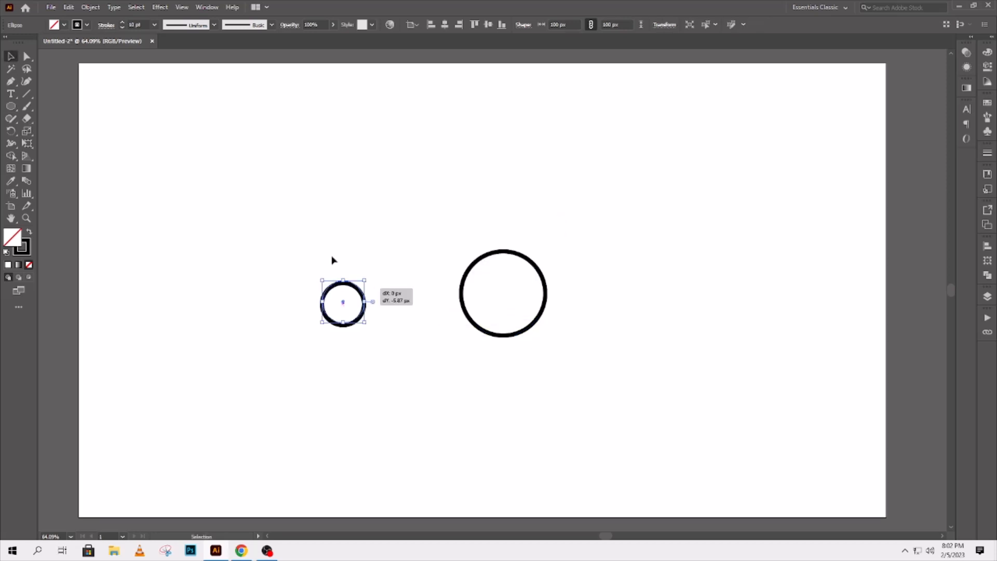
{"action": "left_click_drag", "start_coordinate": [332, 257], "coordinate": [465, 295]}
{"action": "left_click", "coordinate": [488, 24]}
{"action": "left_click", "coordinate": [375, 288]}
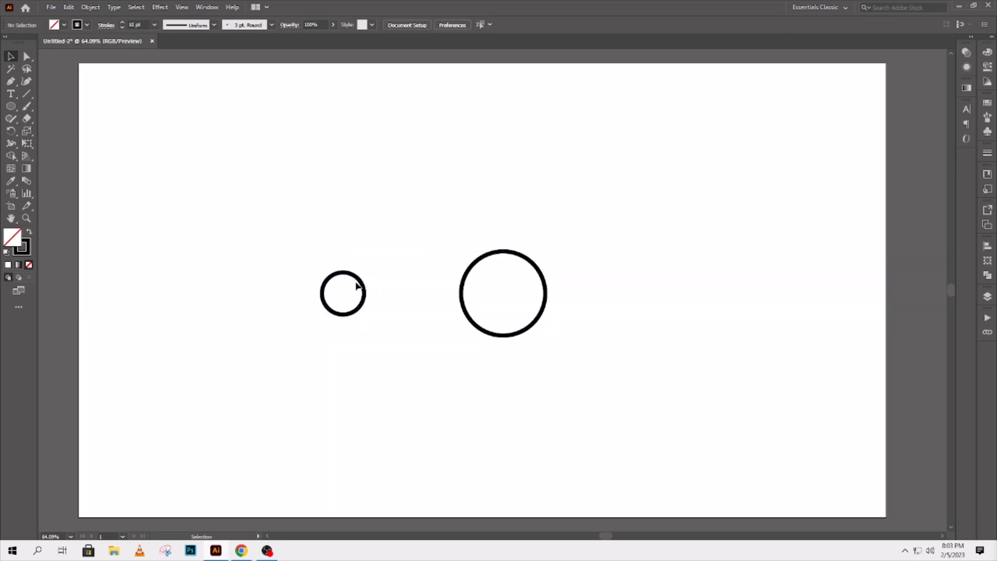
- Paste a copy of the small circle in place and move it straight across to the other side of the large circle
{"action": "left_click", "coordinate": [362, 284]}
{"action": "left_click", "coordinate": [68, 7]}
{"action": "left_click", "coordinate": [89, 57]}
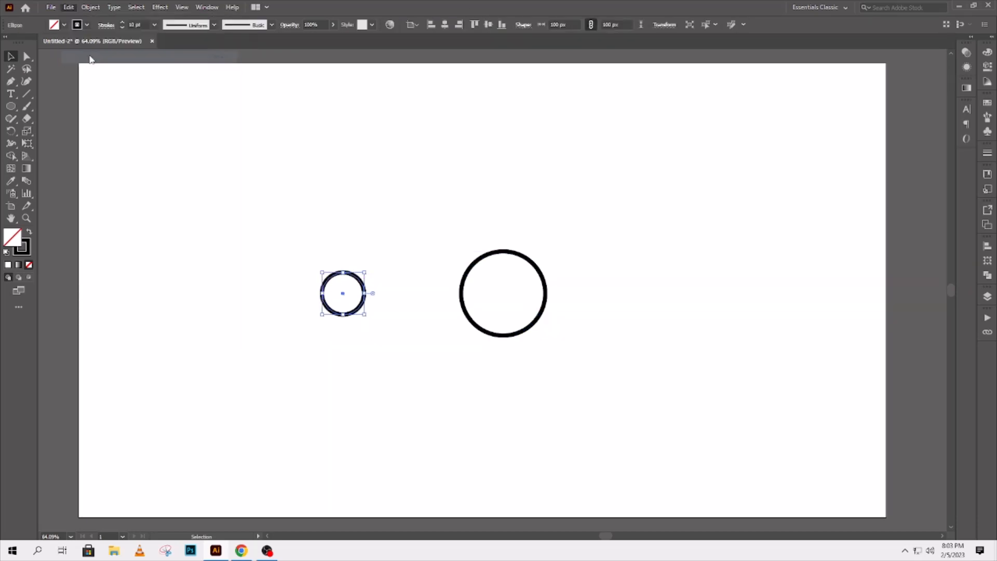
{"action": "left_click", "coordinate": [68, 8]}
{"action": "left_click", "coordinate": [88, 104]}
{"action": "left_click_drag", "start_coordinate": [358, 283], "coordinate": [596, 284]}
- Distribute the three circles evenly by their horizontal centers
{"action": "left_click_drag", "start_coordinate": [319, 224], "coordinate": [605, 344]}
{"action": "left_click", "coordinate": [563, 24]}
{"action": "left_click", "coordinate": [509, 241]}
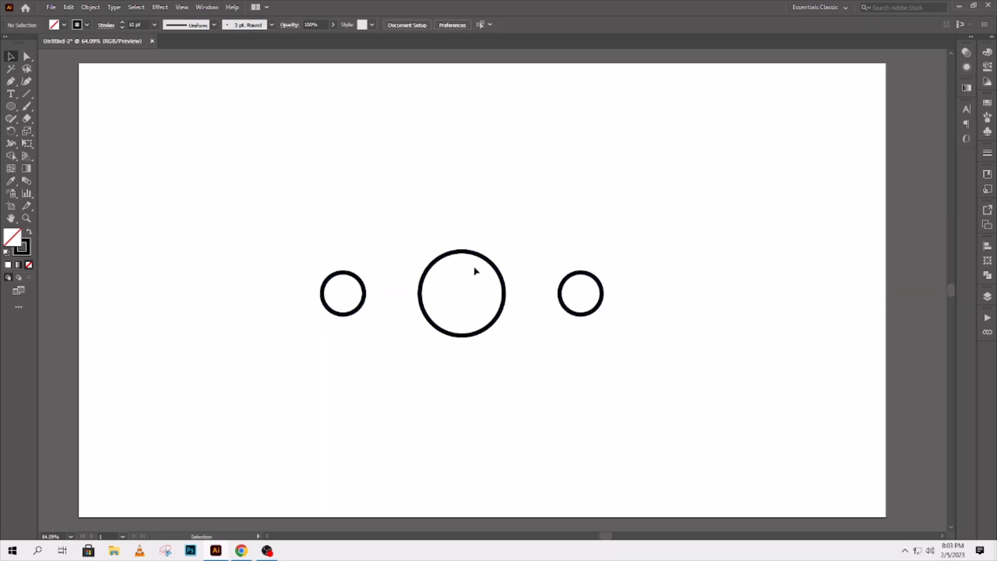
- Create a 250 by 250 px circle overlapping the middle circle
{"action": "left_click", "coordinate": [421, 301]}
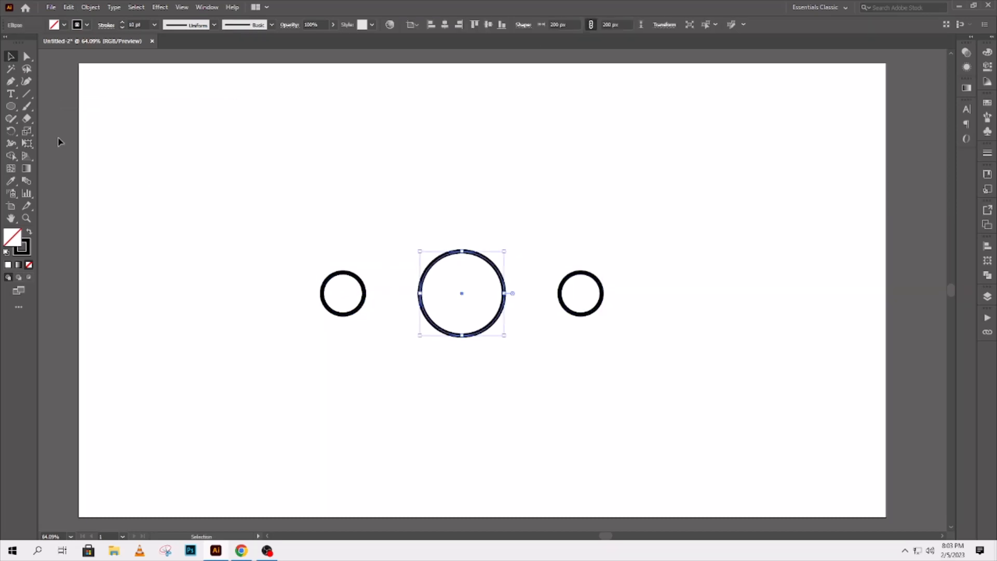
{"action": "left_click", "coordinate": [11, 107]}
{"action": "left_click", "coordinate": [486, 264]}
{"action": "left_click", "coordinate": [483, 291]}
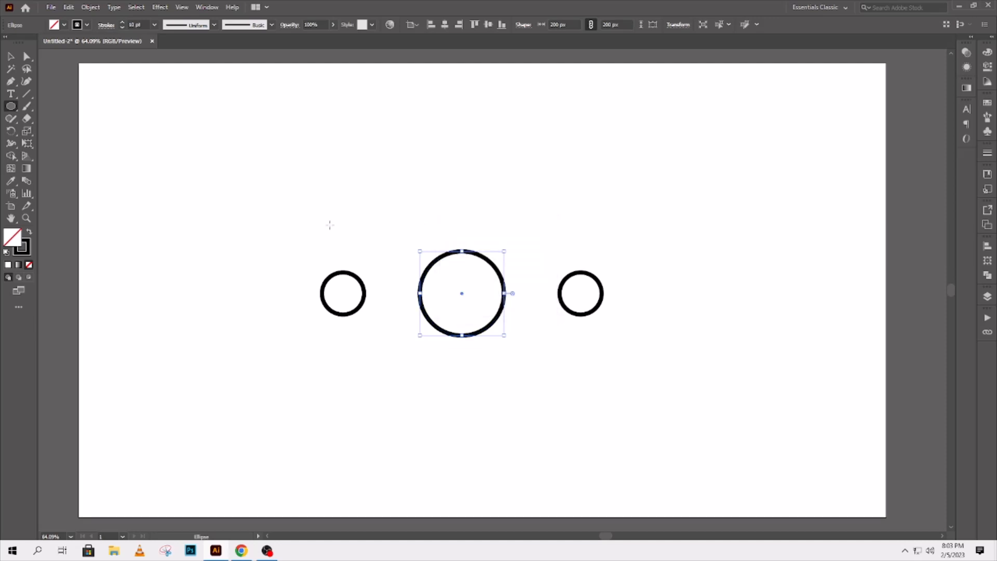
- Align the 250 px circle and the middle circle by their left edges and vertical centers
{"action": "left_click", "coordinate": [12, 56]}
{"action": "left_click", "coordinate": [463, 335], "text": "shift"}
{"action": "left_click", "coordinate": [464, 336]}
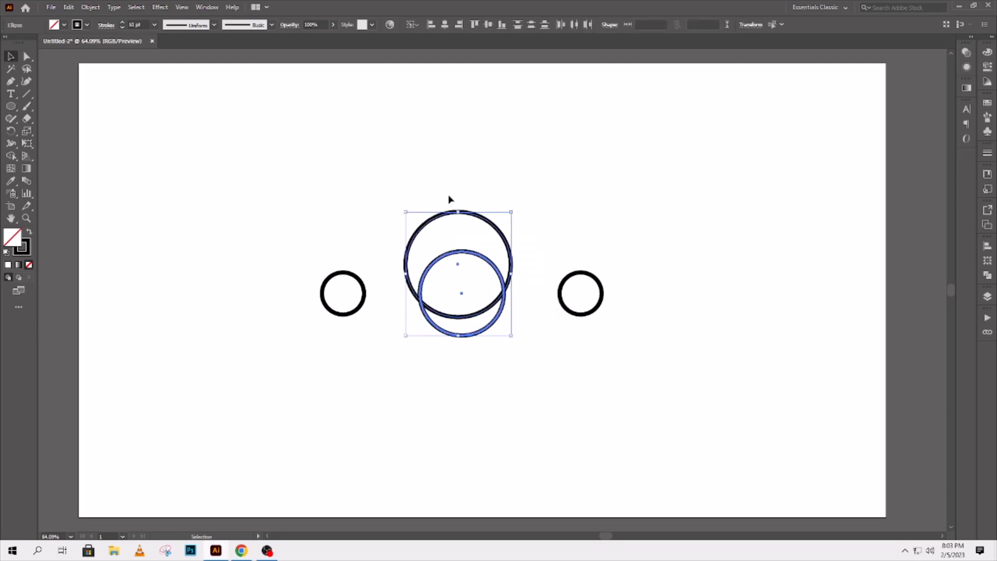
{"action": "left_click", "coordinate": [431, 25]}
{"action": "left_click", "coordinate": [501, 25]}
{"action": "left_click", "coordinate": [488, 25]}
{"action": "left_click", "coordinate": [529, 235]}
- Paste a copy of the 250 px circle in place and shift it 50 px to the left so its right edge meets the middle circle's
{"action": "left_click", "coordinate": [526, 292]}
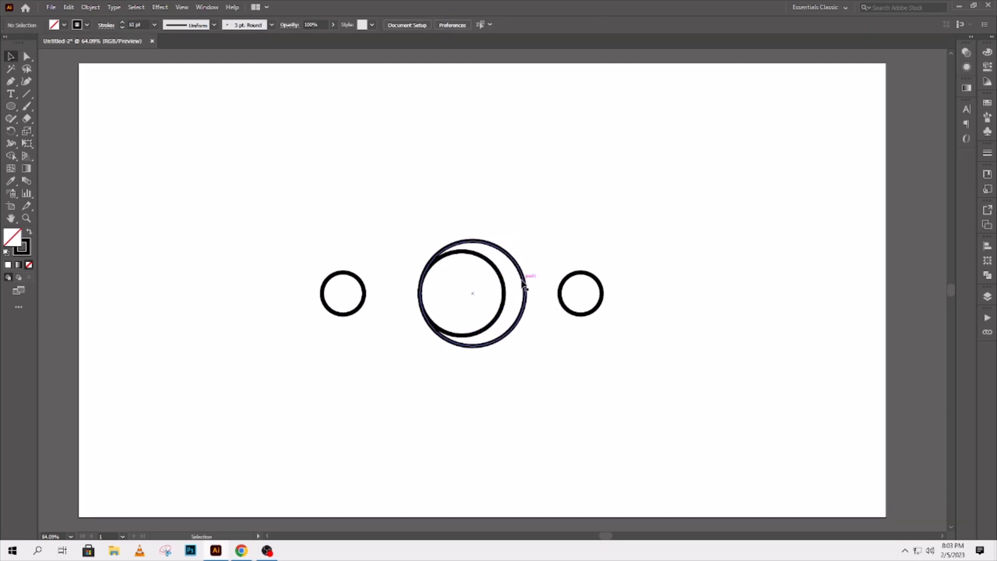
{"action": "left_click", "coordinate": [69, 6]}
{"action": "left_click", "coordinate": [76, 55]}
{"action": "left_click", "coordinate": [68, 6]}
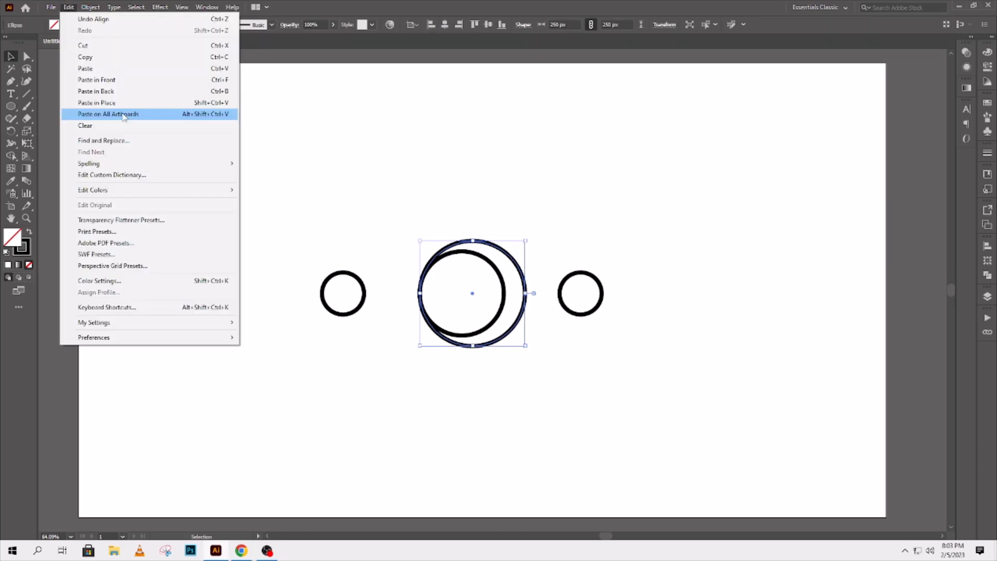
{"action": "left_click", "coordinate": [83, 111]}
{"action": "left_click_drag", "start_coordinate": [517, 270], "coordinate": [496, 269]}
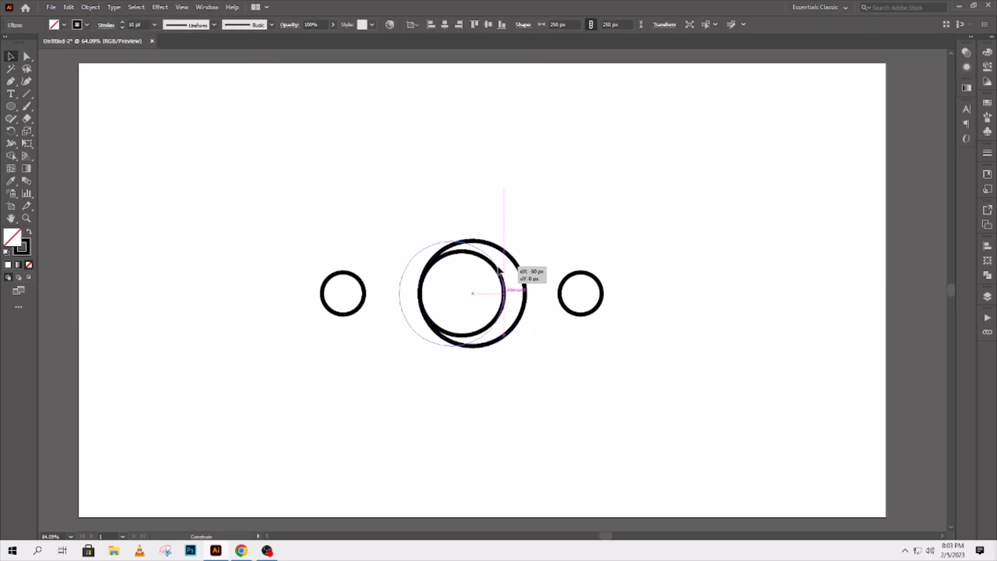
- Rotate the left 250 px circle 45 degrees so its anchor points lie on the diagonals
{"action": "left_click", "coordinate": [547, 343]}
{"action": "left_click", "coordinate": [415, 334]}
{"action": "left_click", "coordinate": [469, 348], "text": "shift"}
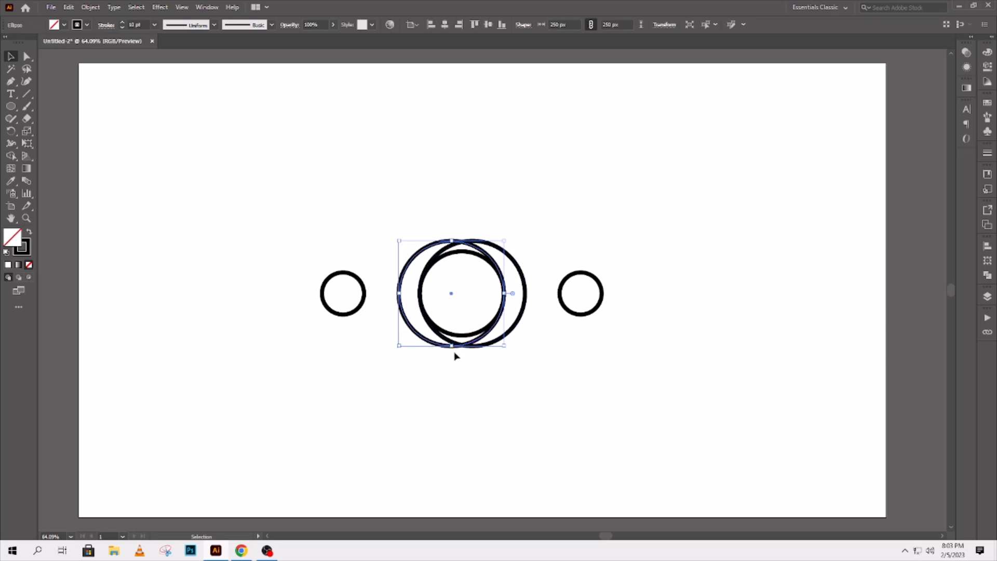
{"action": "left_click", "coordinate": [485, 346], "text": "shift"}
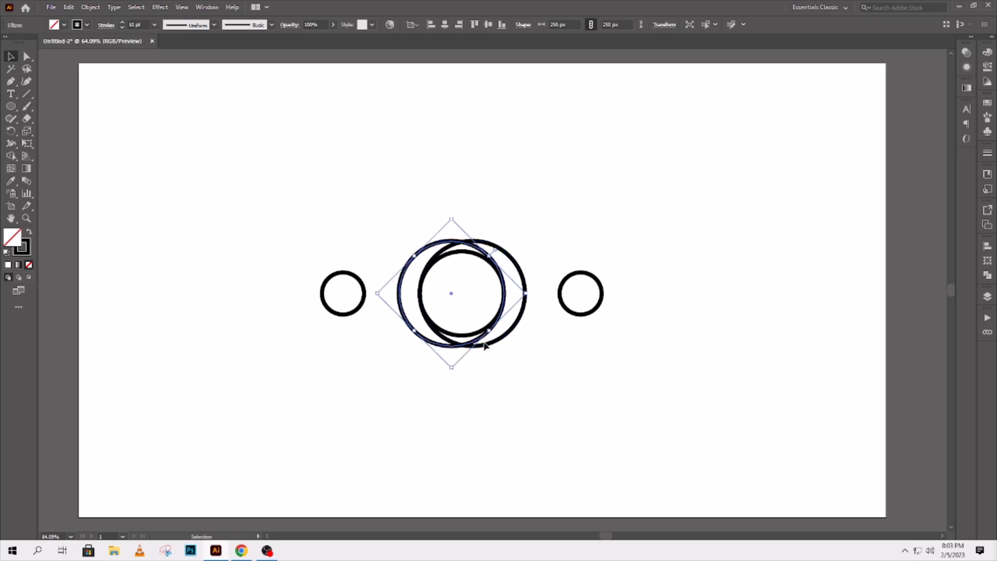
{"action": "left_click", "coordinate": [459, 387]}
{"action": "left_click", "coordinate": [430, 342]}
- Draw a curve with the Pen tool from the left small circle's top to the lower-left anchor of the left 250 px circle
{"action": "left_click", "coordinate": [10, 81]}
{"action": "left_click_drag", "start_coordinate": [343, 273], "coordinate": [369, 272]}
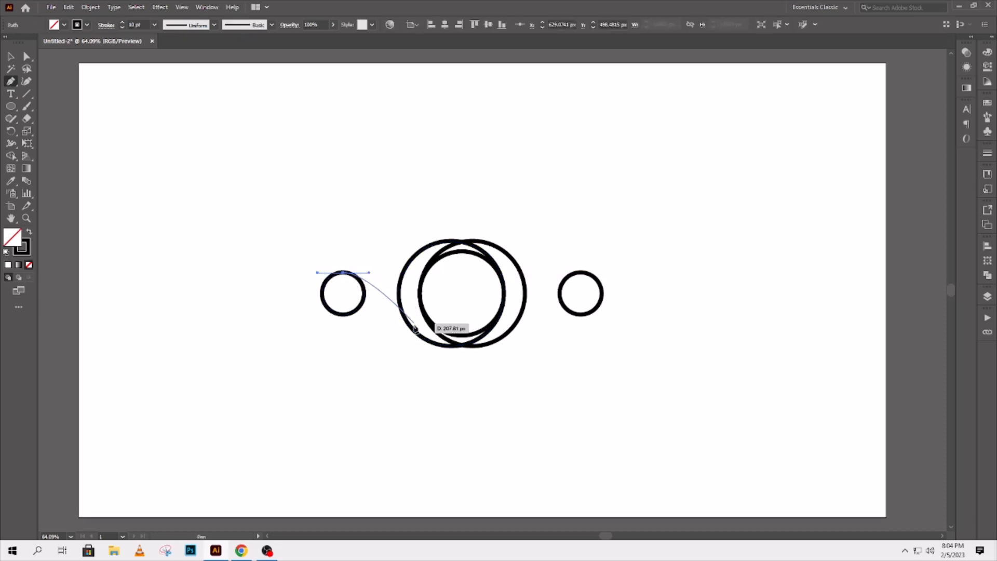
{"action": "left_click_drag", "start_coordinate": [415, 331], "coordinate": [442, 356]}
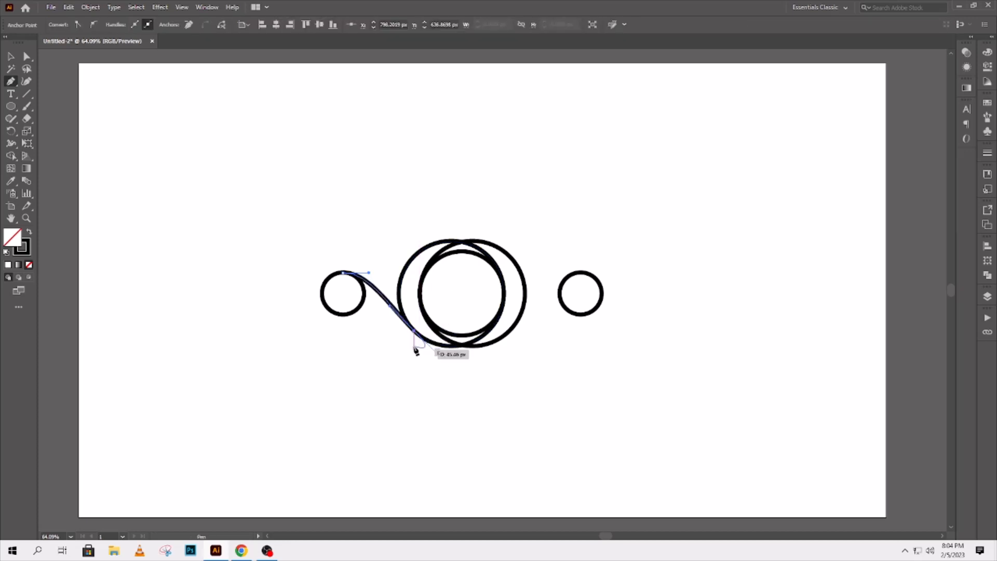
{"action": "left_click", "coordinate": [11, 57]}
{"action": "left_click", "coordinate": [278, 193]}
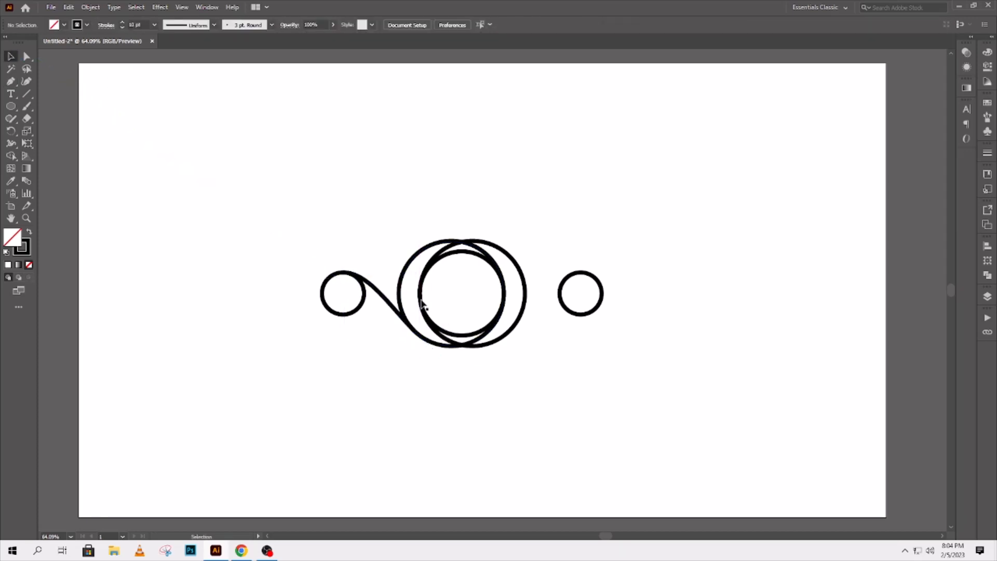
- Switch the artwork to Outline view and delete the right 250 px circle
{"action": "right_click", "coordinate": [115, 125]}
{"action": "left_click", "coordinate": [117, 257]}
{"action": "key", "text": "z"}
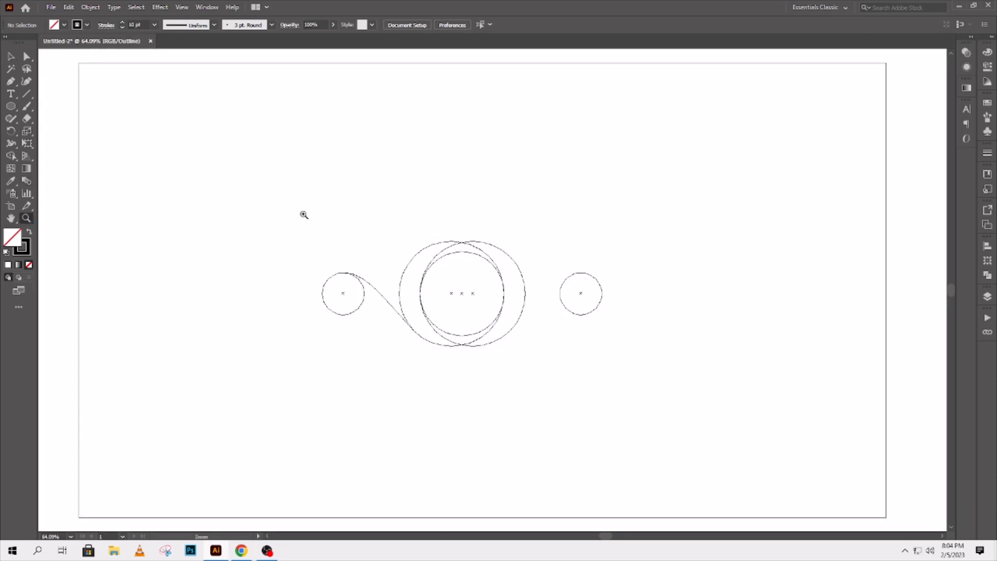
{"action": "left_click_drag", "start_coordinate": [304, 215], "coordinate": [645, 372]}
{"action": "key", "text": "v"}
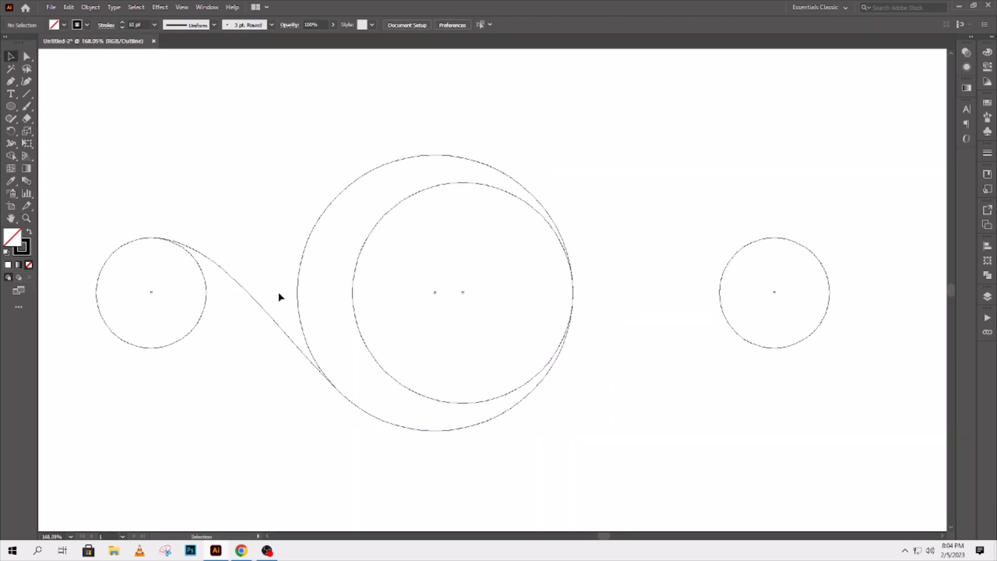
- Delete the upper-left anchor of the remaining 250 px circle to open it into an arc
{"action": "left_click", "coordinate": [27, 56]}
{"action": "left_click", "coordinate": [338, 195]}
{"action": "key", "text": "Delete"}
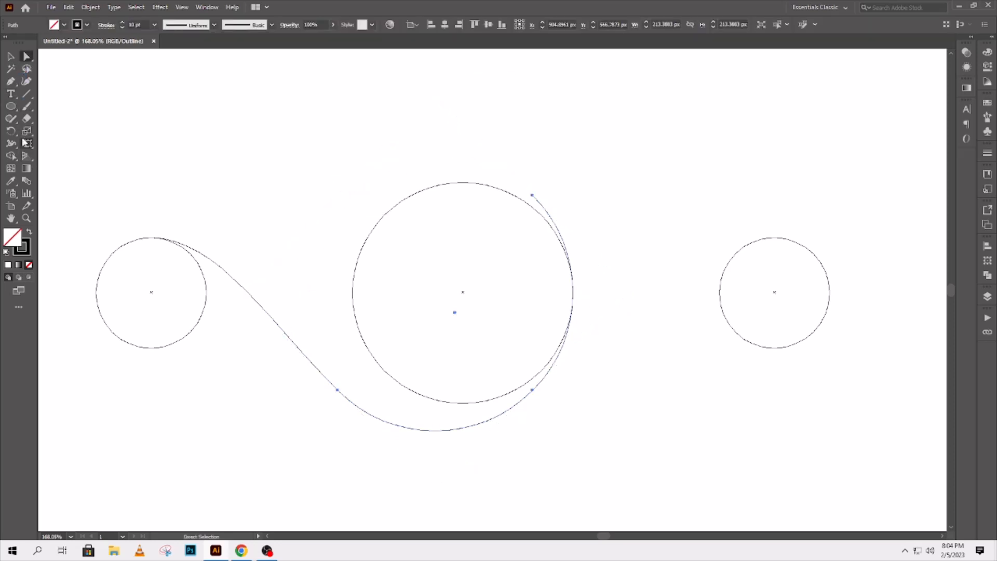
- Cut the arc with the Scissors tool where it meets the middle circle's right edge and delete the piece above
{"action": "left_click_drag", "start_coordinate": [27, 118], "coordinate": [56, 129]}
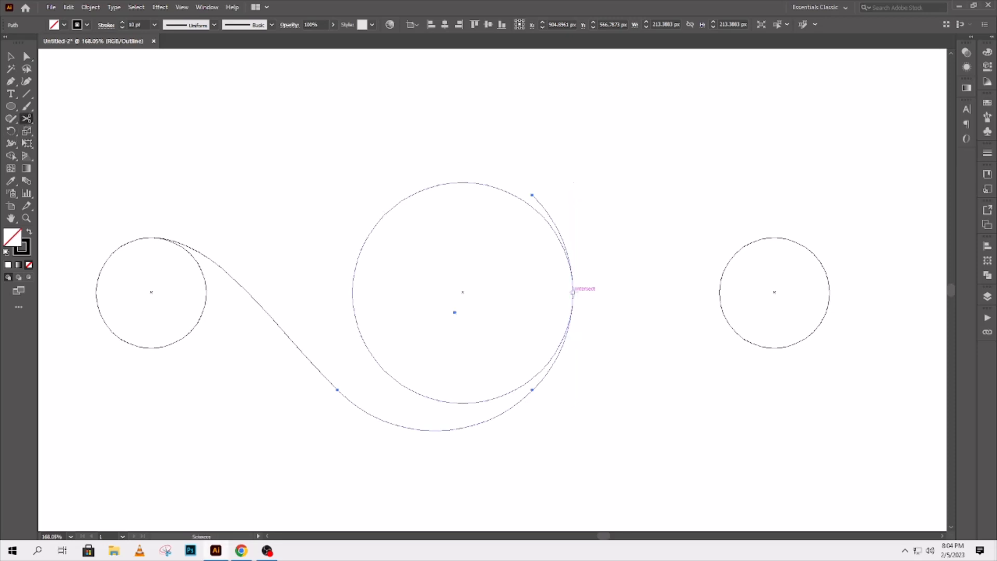
{"action": "left_click", "coordinate": [573, 293]}
{"action": "key", "text": "v"}
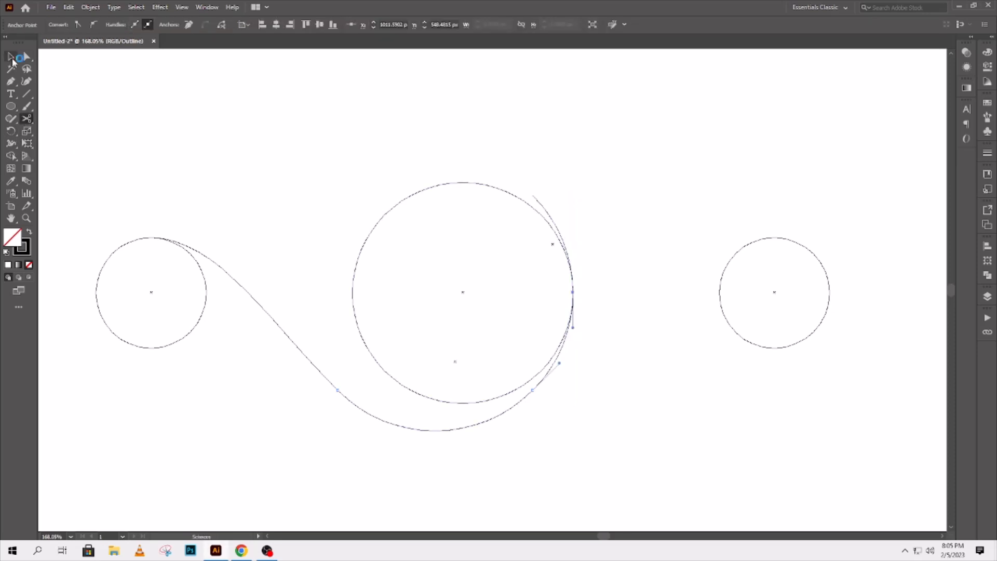
{"action": "left_click_drag", "start_coordinate": [539, 205], "coordinate": [591, 162]}
{"action": "key", "text": "Delete"}
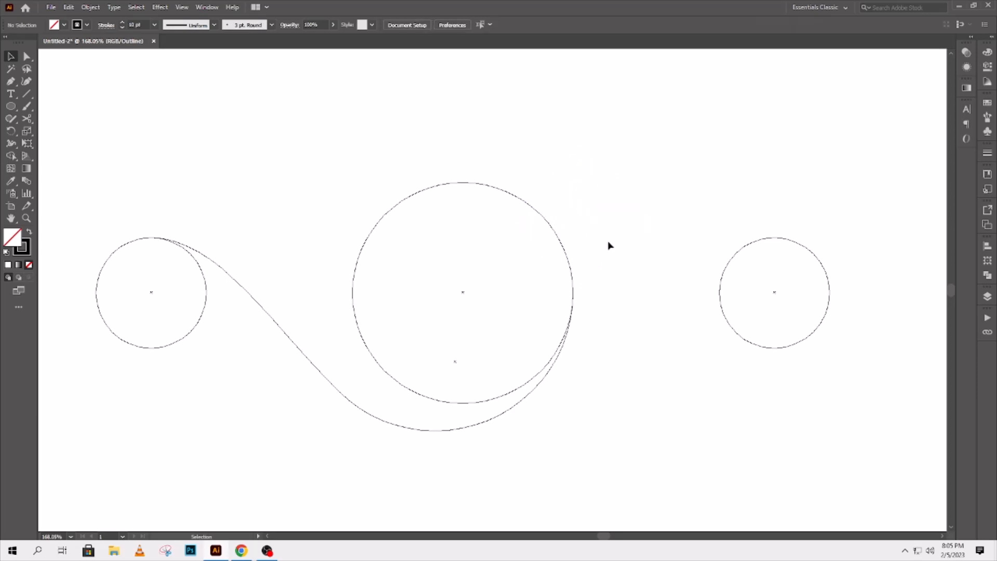
- Join the pen-drawn curve and the arc at their shared end anchors
{"action": "left_click", "coordinate": [348, 397]}
{"action": "left_click", "coordinate": [352, 400]}
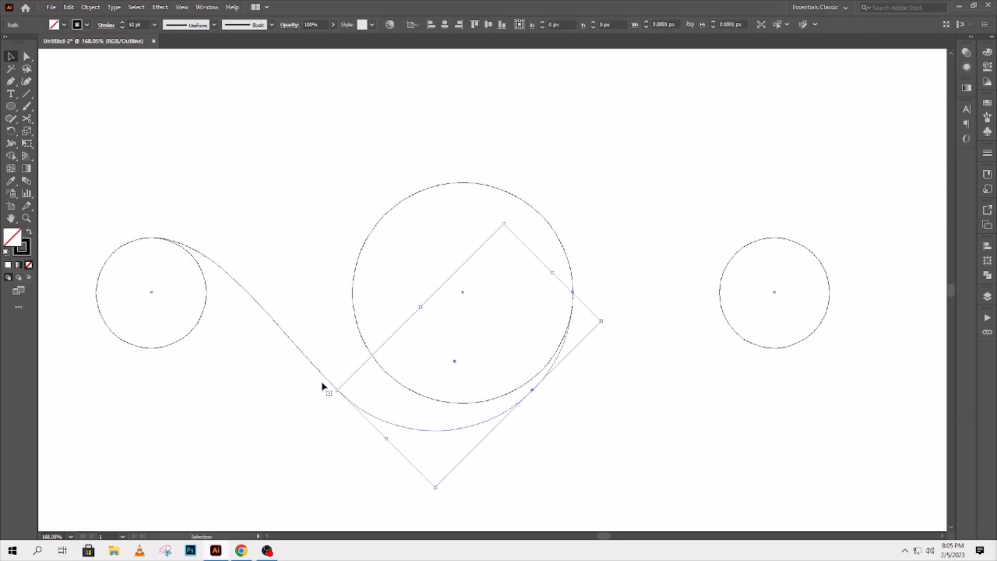
{"action": "left_click", "coordinate": [322, 379]}
{"action": "left_click", "coordinate": [28, 58]}
{"action": "left_click_drag", "start_coordinate": [331, 381], "coordinate": [344, 411]}
{"action": "right_click", "coordinate": [282, 268]}
{"action": "left_click", "coordinate": [321, 347]}
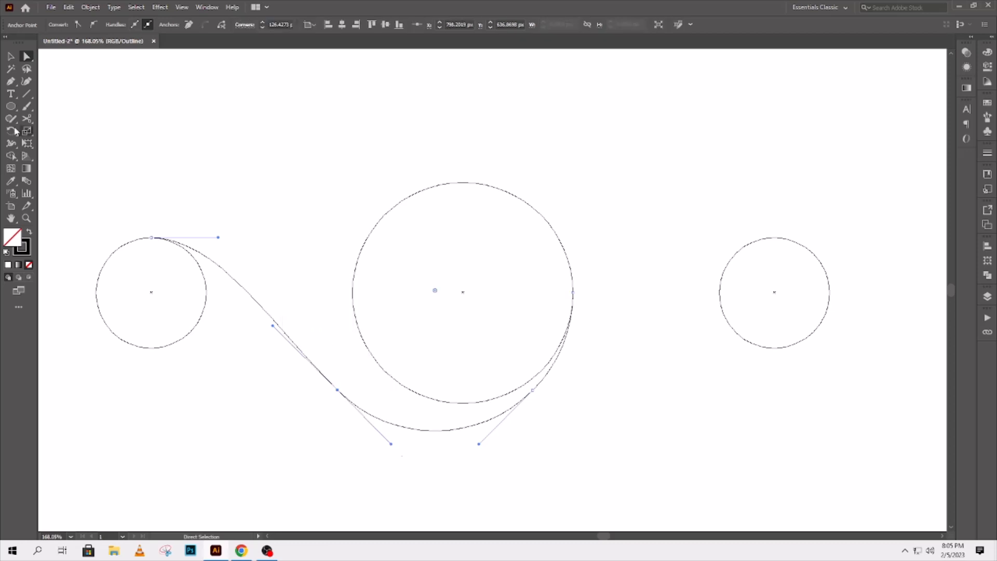
- Group the left small circle with the joined curve
{"action": "left_click", "coordinate": [11, 57]}
{"action": "left_click", "coordinate": [227, 209]}
{"action": "left_click_drag", "start_coordinate": [282, 288], "coordinate": [138, 133]}
{"action": "right_click", "coordinate": [116, 92]}
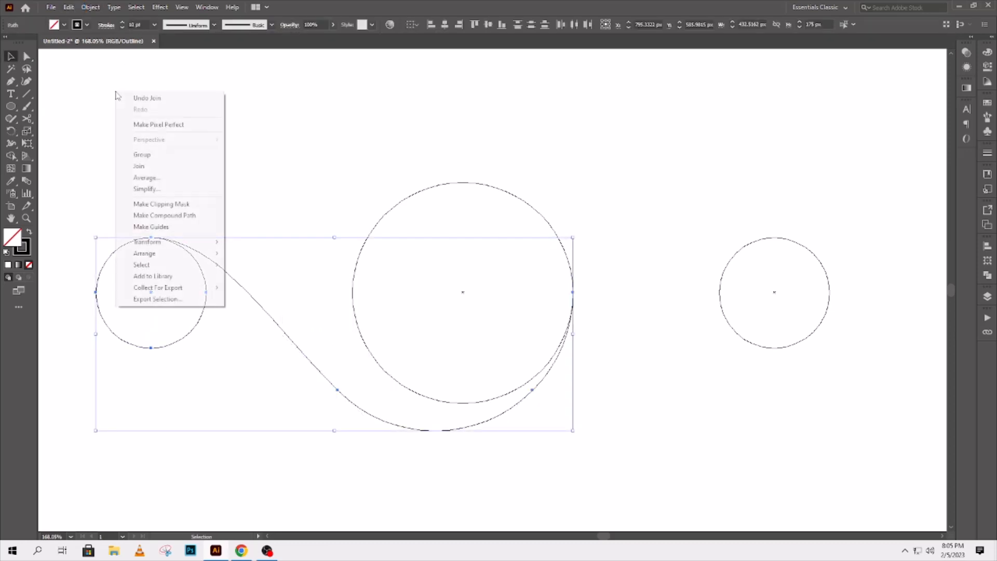
{"action": "left_click", "coordinate": [143, 155]}
- Copy the grouped left circle and curve and paste the duplicate in place
{"action": "left_click", "coordinate": [68, 7]}
{"action": "left_click", "coordinate": [107, 55]}
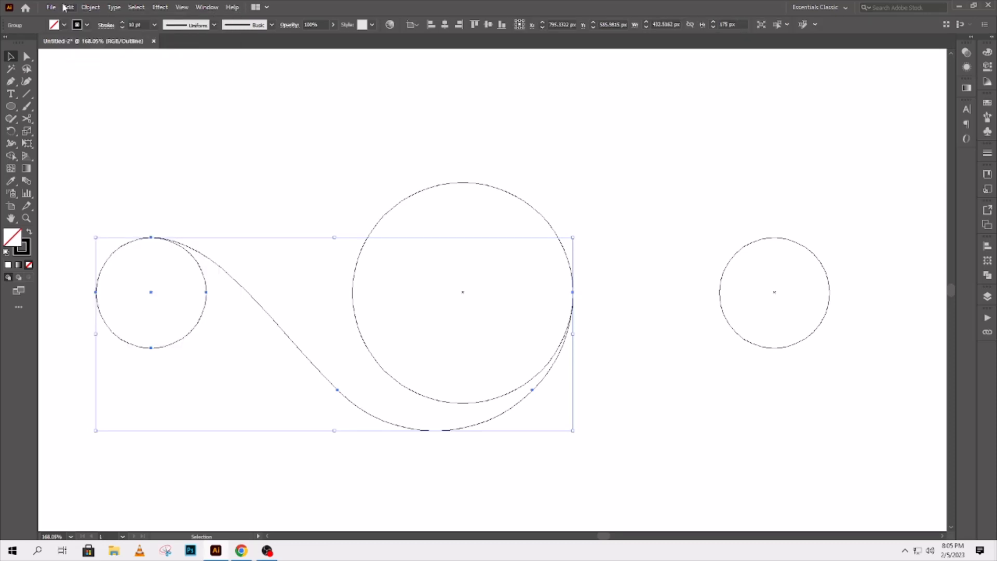
{"action": "left_click", "coordinate": [68, 7]}
{"action": "left_click", "coordinate": [115, 100]}
- Rotate the pasted circle-and-curve group 180° about the center of the middle circle
{"action": "left_click", "coordinate": [11, 131]}
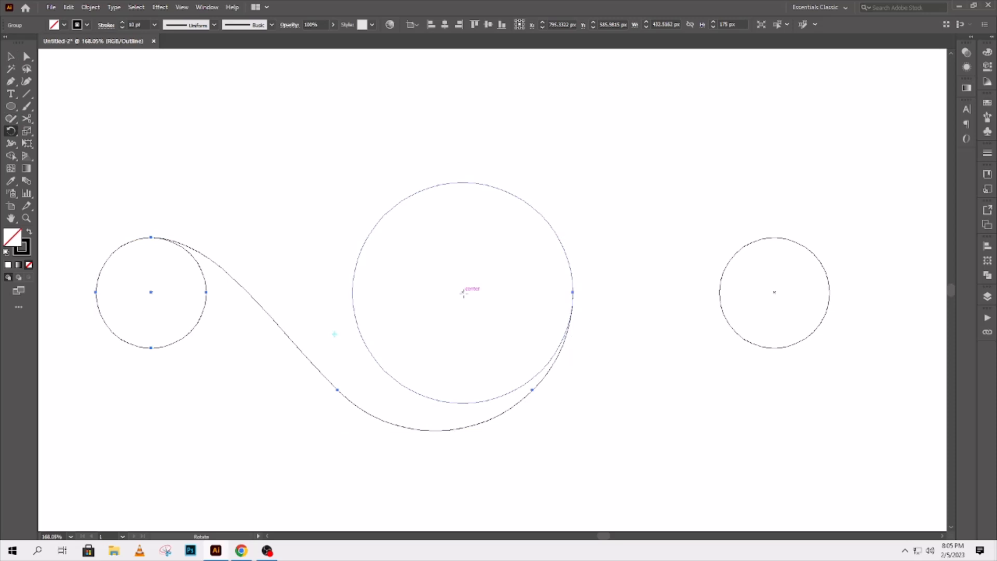
{"action": "left_click", "coordinate": [463, 293], "text": "alt"}
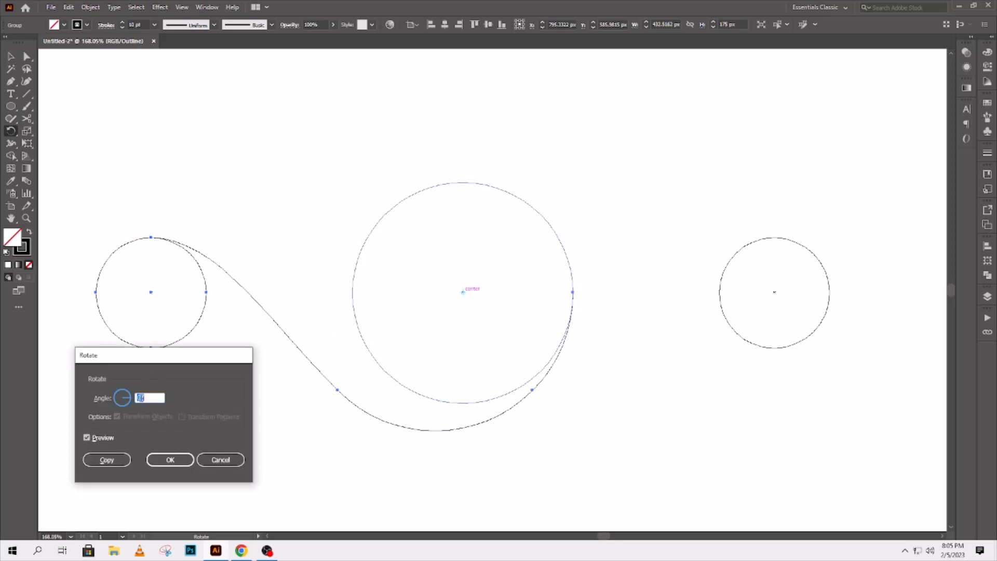
{"action": "scroll", "coordinate": [142, 399], "scroll_direction": "up", "scroll_amount": 16}
{"action": "scroll", "coordinate": [141, 398], "scroll_direction": "up", "scroll_amount": 2}
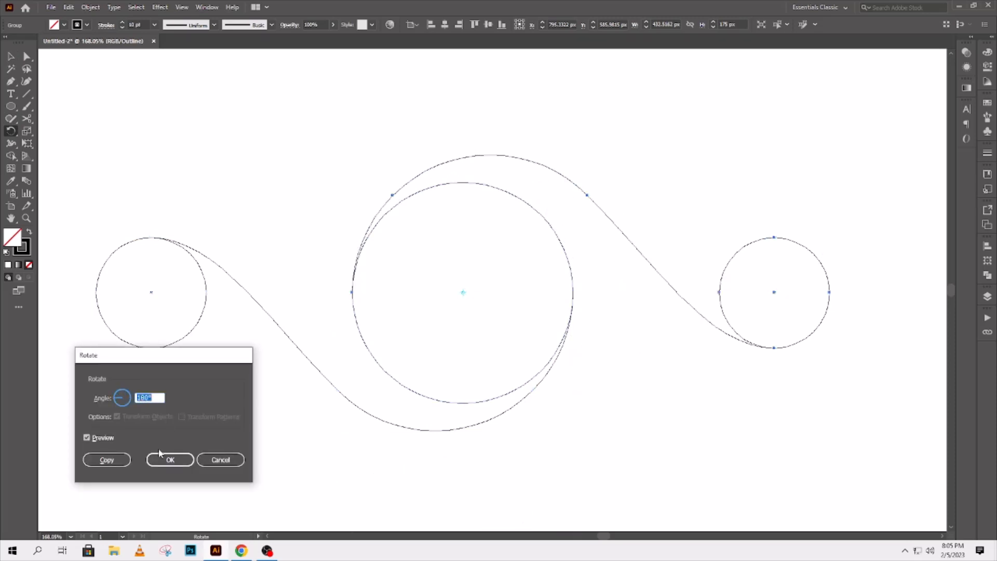
{"action": "left_click", "coordinate": [172, 460]}
{"action": "left_click", "coordinate": [10, 56]}
{"action": "left_click", "coordinate": [696, 252]}
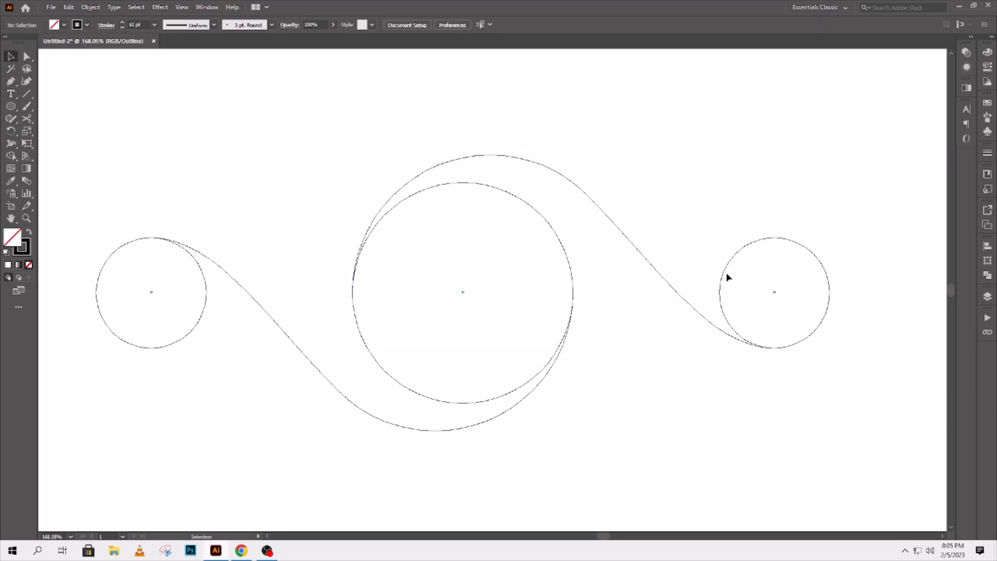
- Switch the artwork from outline to preview display
{"action": "left_click", "coordinate": [722, 273]}
{"action": "right_click", "coordinate": [486, 476]}
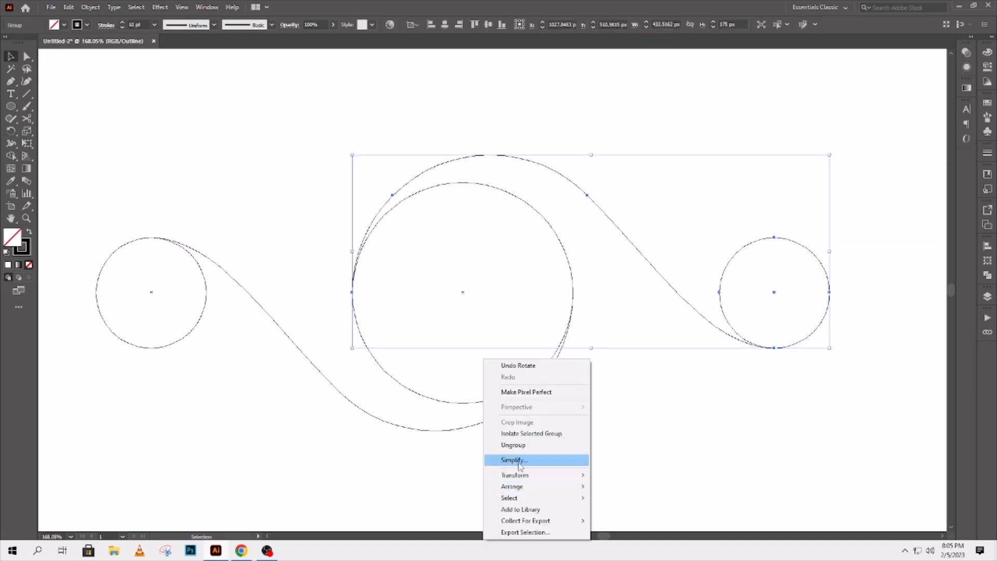
{"action": "left_click", "coordinate": [714, 454]}
{"action": "right_click", "coordinate": [615, 289]}
{"action": "left_click", "coordinate": [662, 425]}
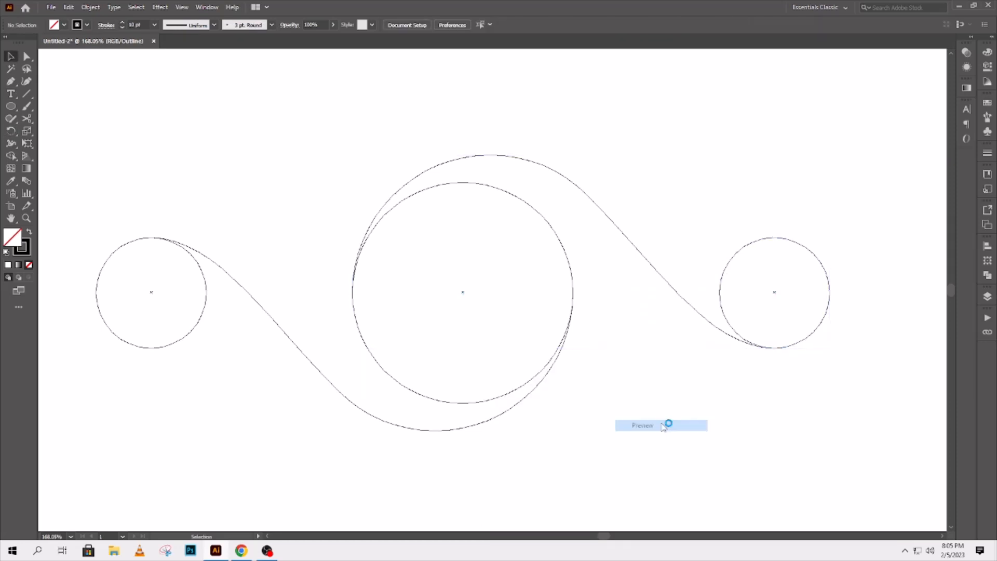
- Group the right circle-and-curve group, the middle circle and the left circle-and-curve group together
{"action": "left_click", "coordinate": [721, 301]}
{"action": "left_click", "coordinate": [363, 331], "text": "shift"}
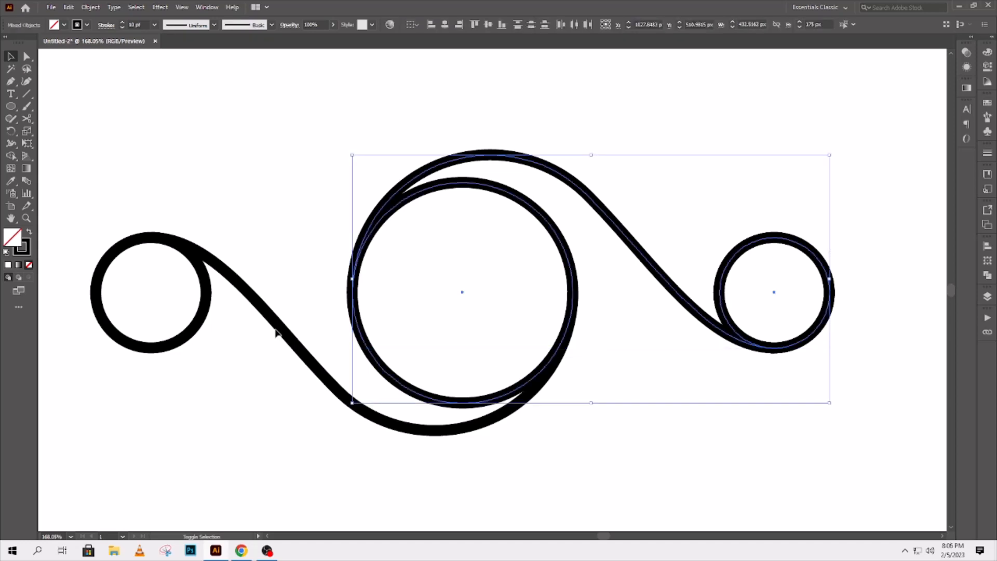
{"action": "left_click", "coordinate": [194, 326], "text": "shift"}
{"action": "right_click", "coordinate": [270, 262]}
{"action": "left_click", "coordinate": [309, 336]}
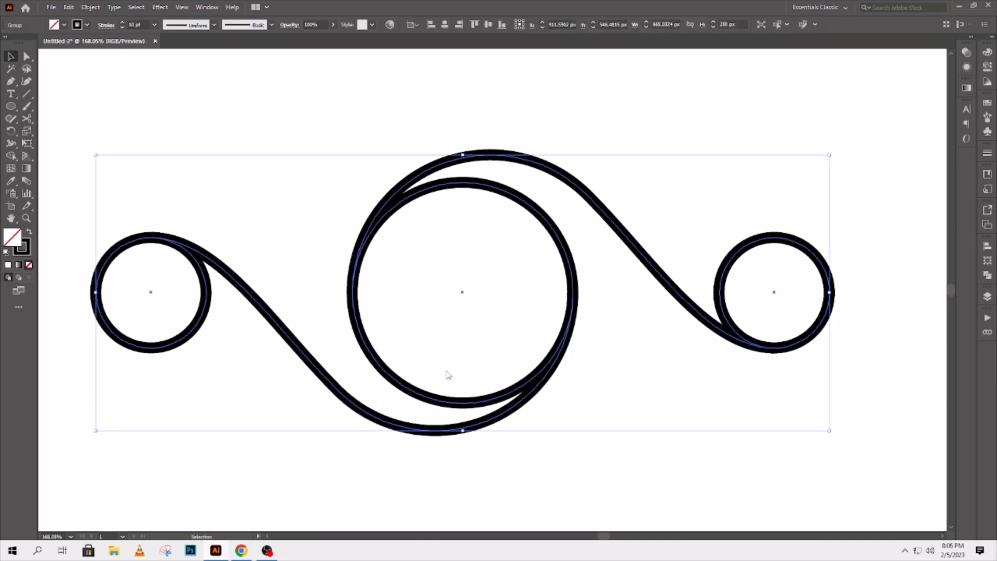
- Send the whole logo group to the back and delete the duplicate small circle lying over its right circle
{"action": "right_click", "coordinate": [406, 317]}
{"action": "mouse_move", "coordinate": [441, 444]}
{"action": "left_click", "coordinate": [579, 479]}
{"action": "left_click", "coordinate": [740, 265]}
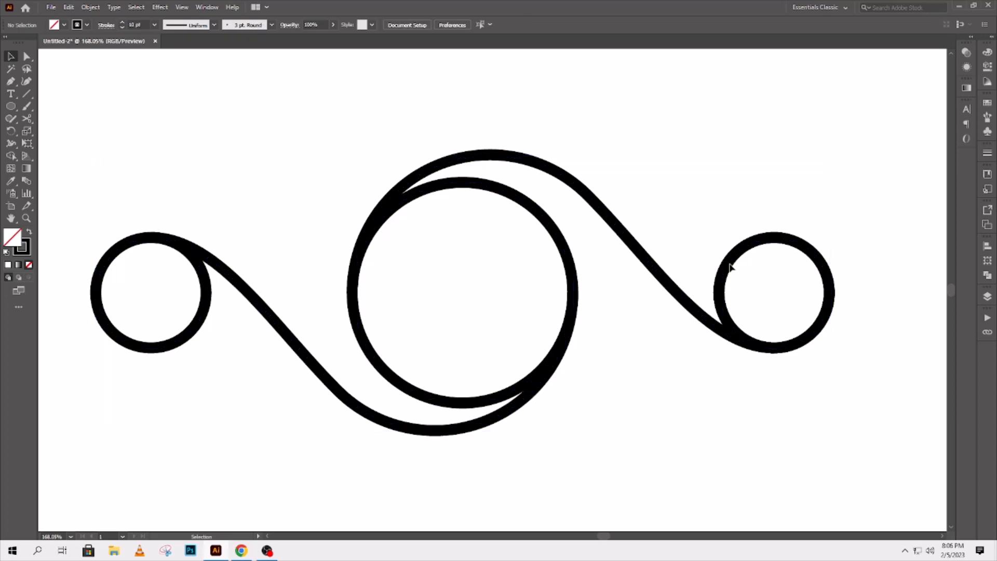
{"action": "left_click", "coordinate": [729, 265]}
{"action": "key", "text": "Delete"}
{"action": "left_click", "coordinate": [626, 283]}
- Rotate the logo group counterclockwise by about 45° so its small circles lie along a rising diagonal
{"action": "key", "text": "z"}
{"action": "left_click", "coordinate": [625, 282]}
{"action": "left_click", "coordinate": [487, 321], "text": "alt"}
{"action": "left_click", "coordinate": [488, 320], "text": "alt"}
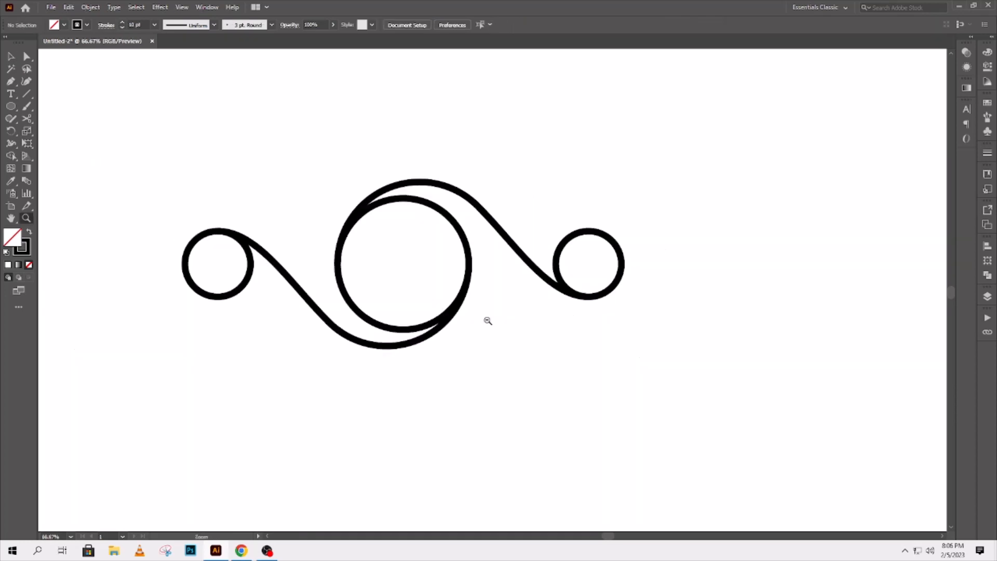
{"action": "left_click", "coordinate": [487, 321], "text": "alt"}
{"action": "left_click", "coordinate": [11, 56]}
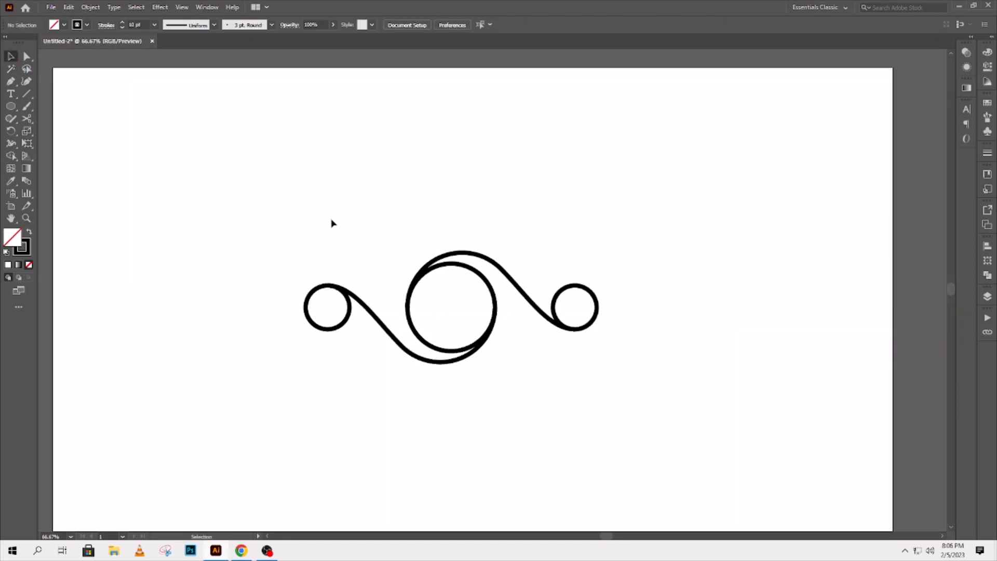
{"action": "left_click", "coordinate": [598, 313]}
{"action": "left_click_drag", "start_coordinate": [599, 314], "coordinate": [555, 209]}
- Paste a copy of the rotated logo in place and move it off the artboard to the right
{"action": "key", "text": "ctrl+minus"}
{"action": "key", "text": "ctrl+minus"}
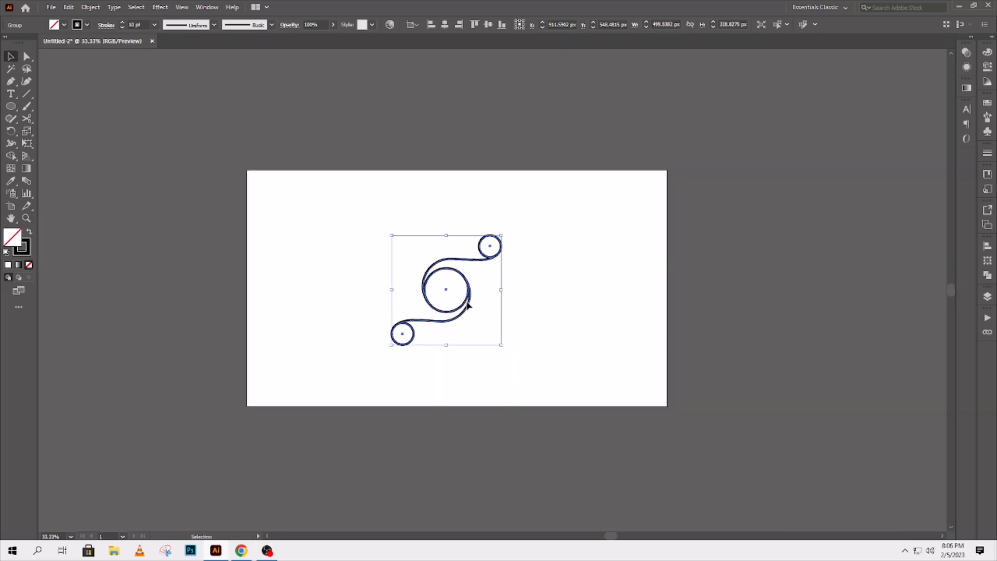
{"action": "left_click", "coordinate": [70, 7]}
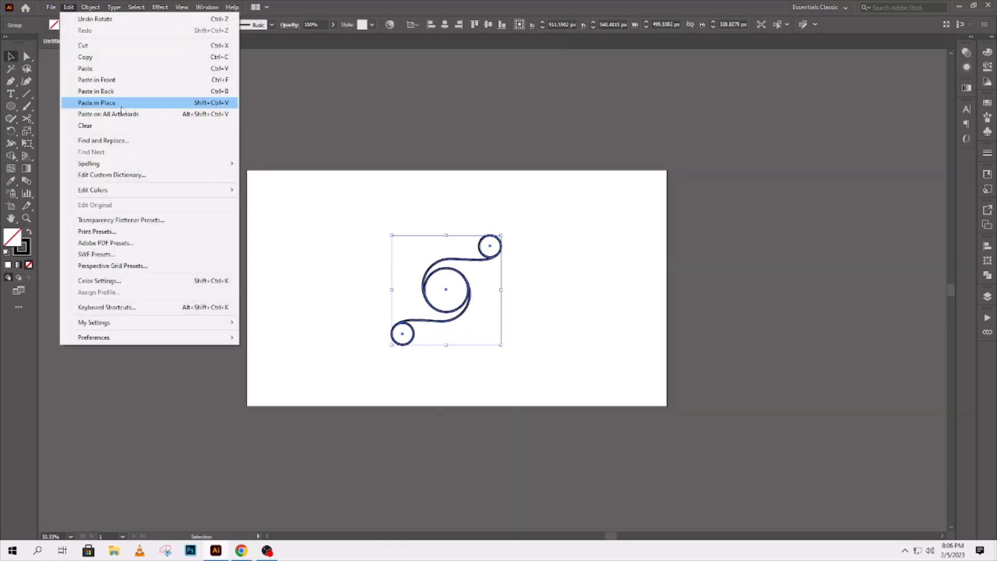
{"action": "left_click", "coordinate": [83, 102]}
{"action": "left_click_drag", "start_coordinate": [628, 276], "coordinate": [732, 276]}
- Set the stroke weight of the logo on the artboard to 20 pt
{"action": "left_click", "coordinate": [471, 299]}
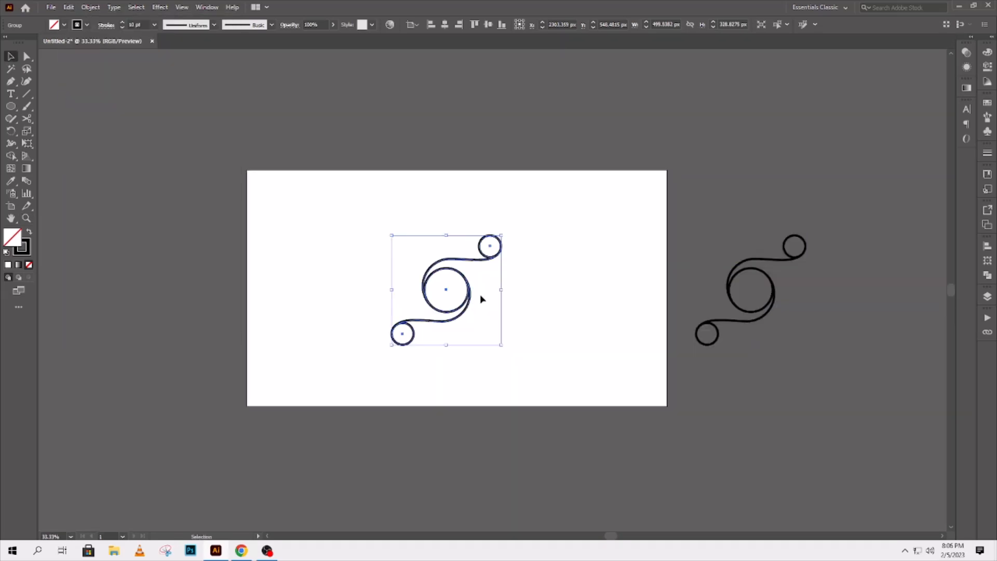
{"action": "left_click", "coordinate": [122, 23], "text": "shift"}
{"action": "left_click", "coordinate": [122, 22], "text": "shift"}
{"action": "left_click", "coordinate": [280, 224]}
{"action": "left_click", "coordinate": [427, 275]}
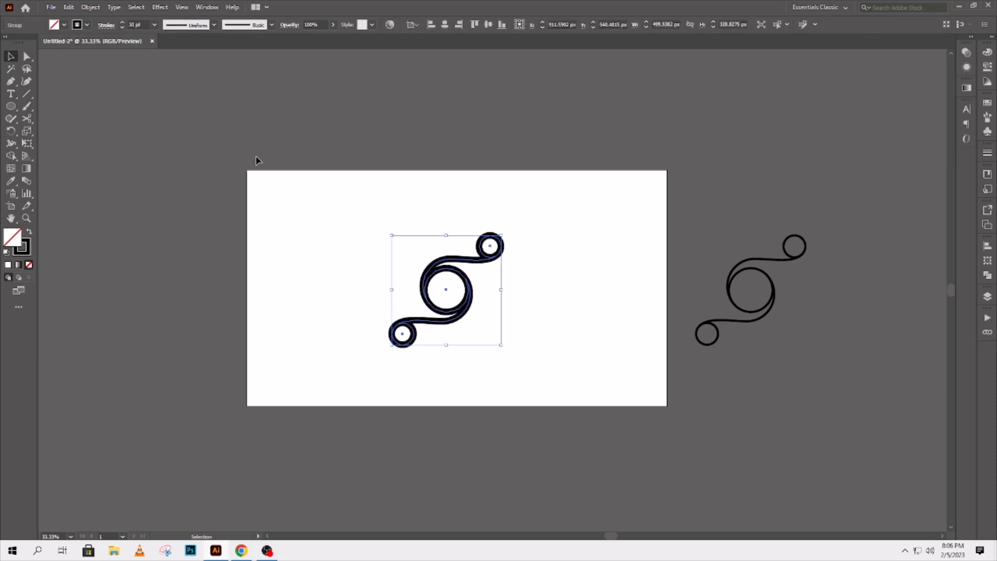
{"action": "left_click", "coordinate": [122, 27], "text": "shift"}
{"action": "left_click", "coordinate": [318, 244]}
- Isolate the logo group on the artboard for editing its parts
{"action": "right_click", "coordinate": [433, 291]}
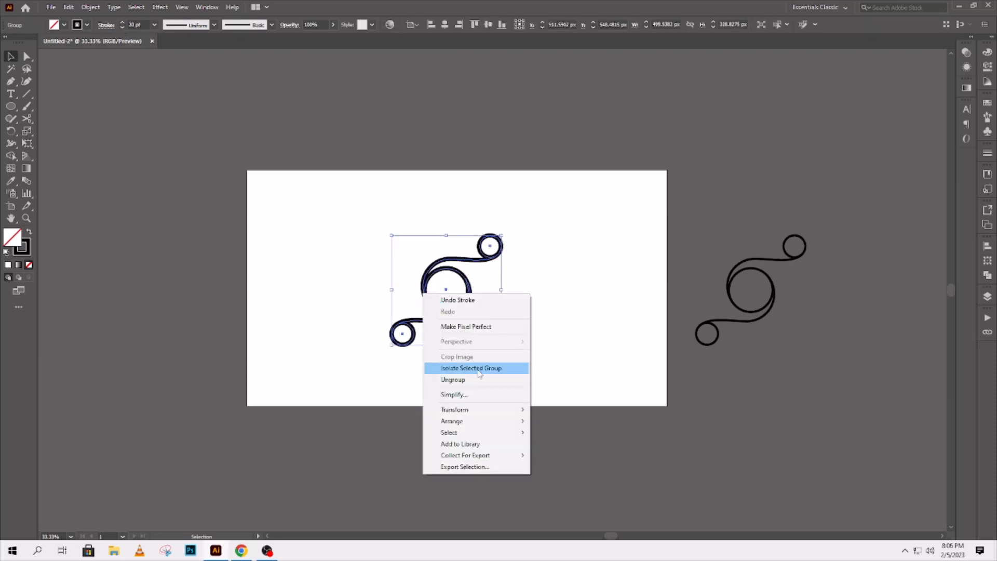
{"action": "left_click", "coordinate": [468, 368]}
{"action": "left_click", "coordinate": [445, 300]}
{"action": "left_click", "coordinate": [501, 249], "text": "shift"}
{"action": "left_click", "coordinate": [467, 260], "text": "shift"}
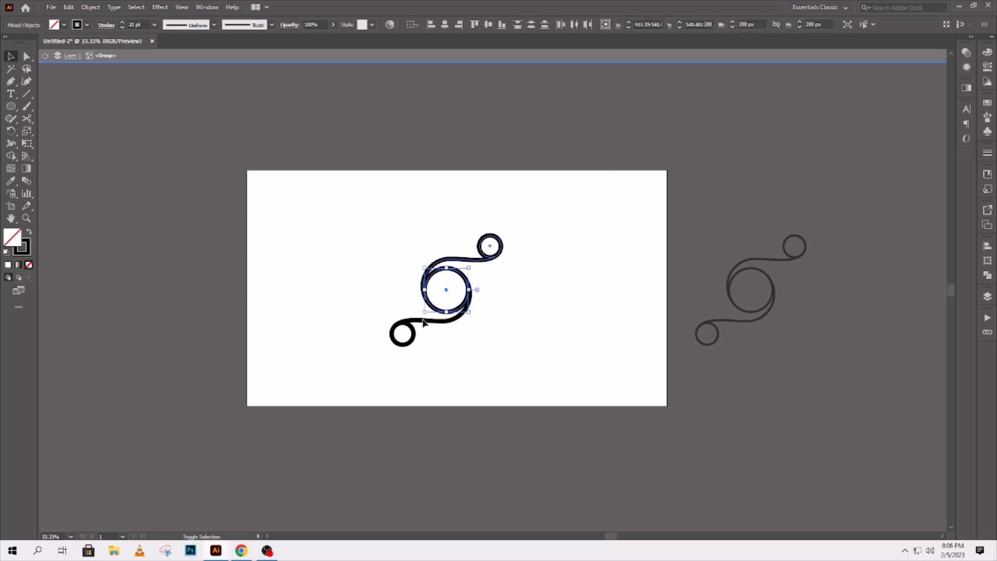
{"action": "left_click", "coordinate": [424, 321], "text": "shift"}
{"action": "left_click", "coordinate": [412, 335], "text": "shift"}
{"action": "left_click", "coordinate": [449, 372]}
{"action": "left_click_drag", "start_coordinate": [402, 236], "coordinate": [460, 348]}
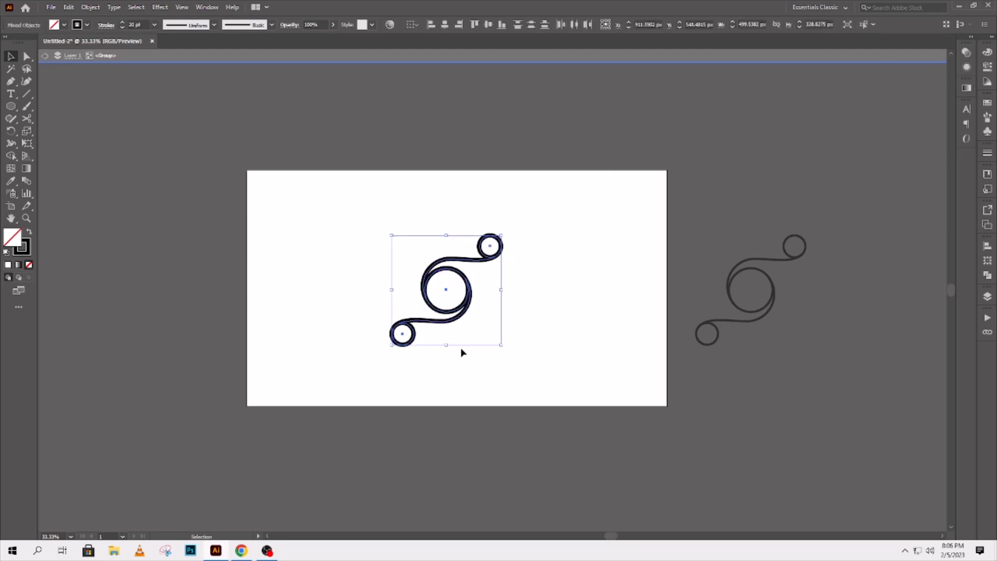
{"action": "left_click", "coordinate": [460, 347]}
- Ungroup the two nested circle-and-curve groups inside the isolated logo
{"action": "left_click", "coordinate": [414, 337]}
{"action": "left_click", "coordinate": [440, 261], "text": "shift"}
{"action": "right_click", "coordinate": [437, 253]}
{"action": "left_click", "coordinate": [464, 340]}
{"action": "left_click", "coordinate": [456, 353]}
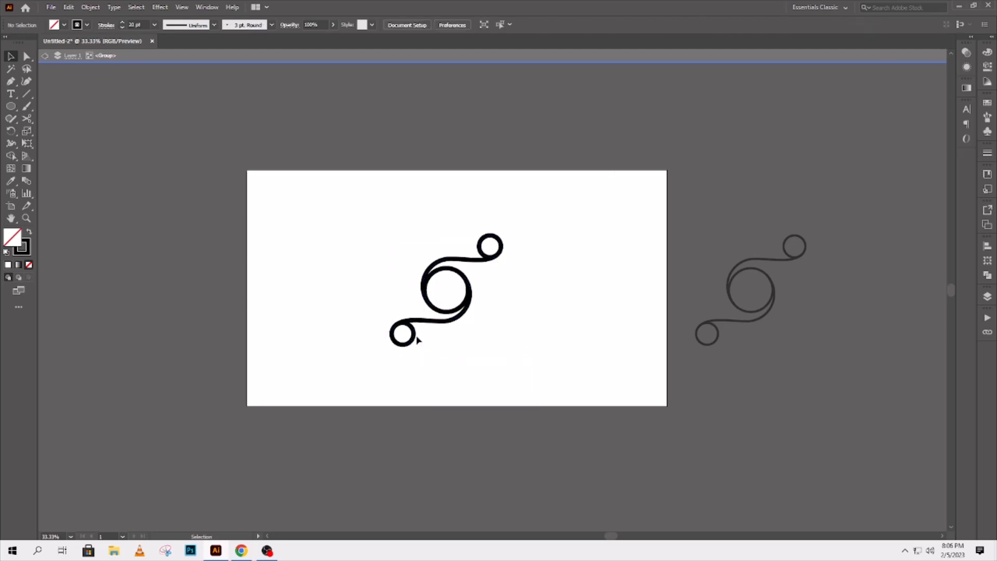
- Color the strokes of the logo's three circles dark gray and bring the circles in front of the curves
{"action": "left_click", "coordinate": [414, 337]}
{"action": "left_click", "coordinate": [470, 289], "text": "shift"}
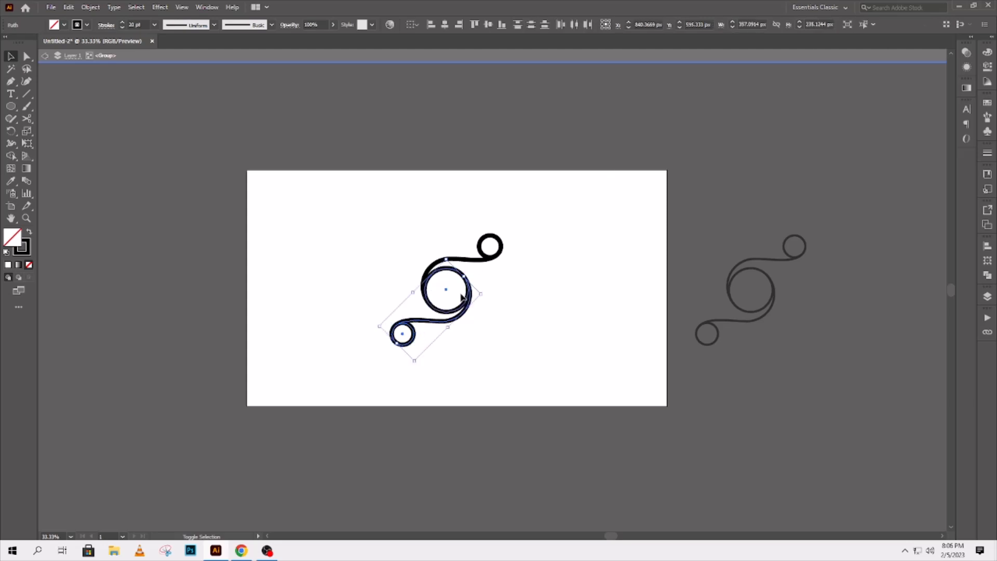
{"action": "left_click", "coordinate": [491, 239], "text": "shift"}
{"action": "left_click", "coordinate": [87, 24]}
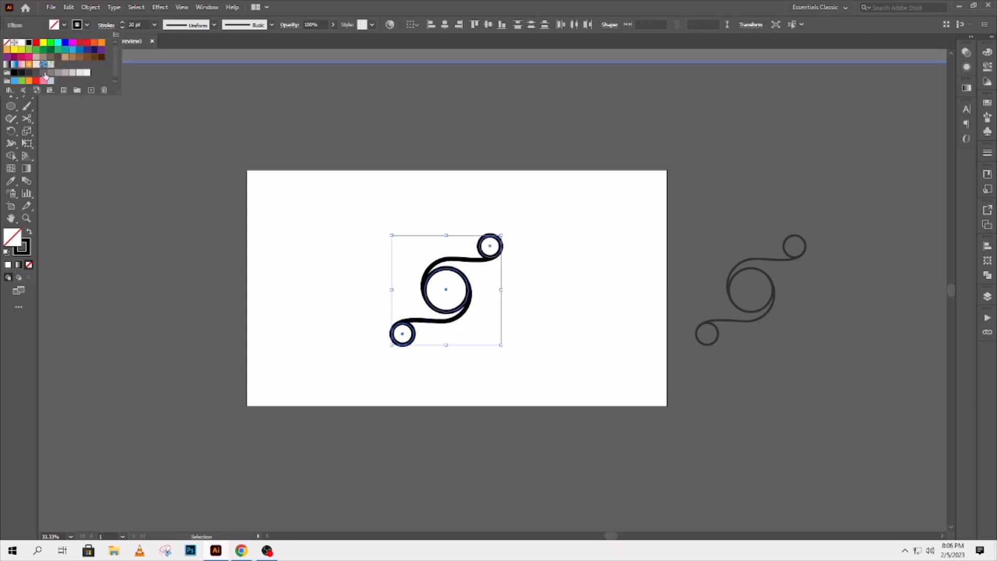
{"action": "left_click", "coordinate": [32, 78]}
{"action": "right_click", "coordinate": [415, 265]}
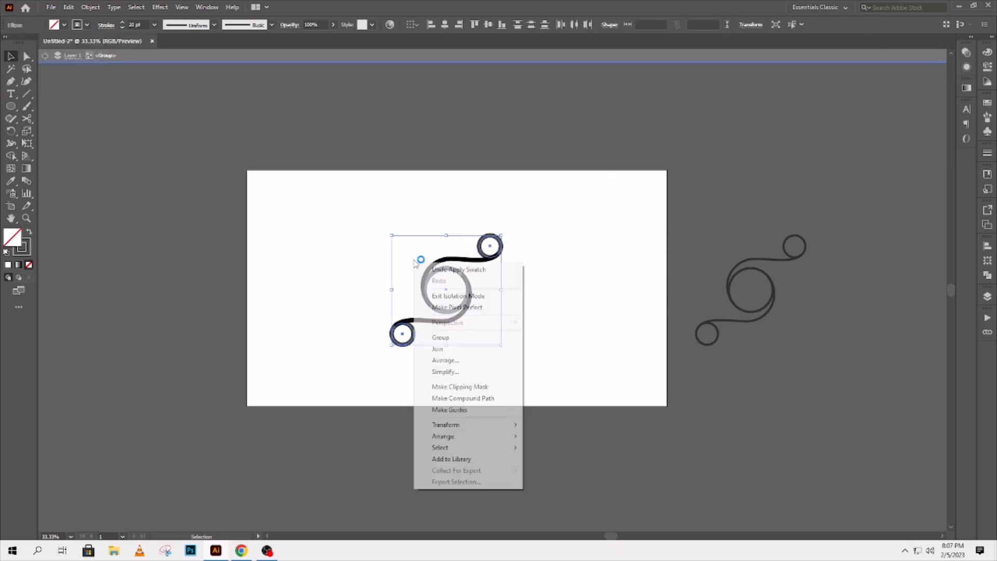
{"action": "left_click", "coordinate": [560, 441]}
{"action": "left_click", "coordinate": [461, 351]}
- Color the strokes of the two connecting curves light blue
{"action": "left_click", "coordinate": [435, 322]}
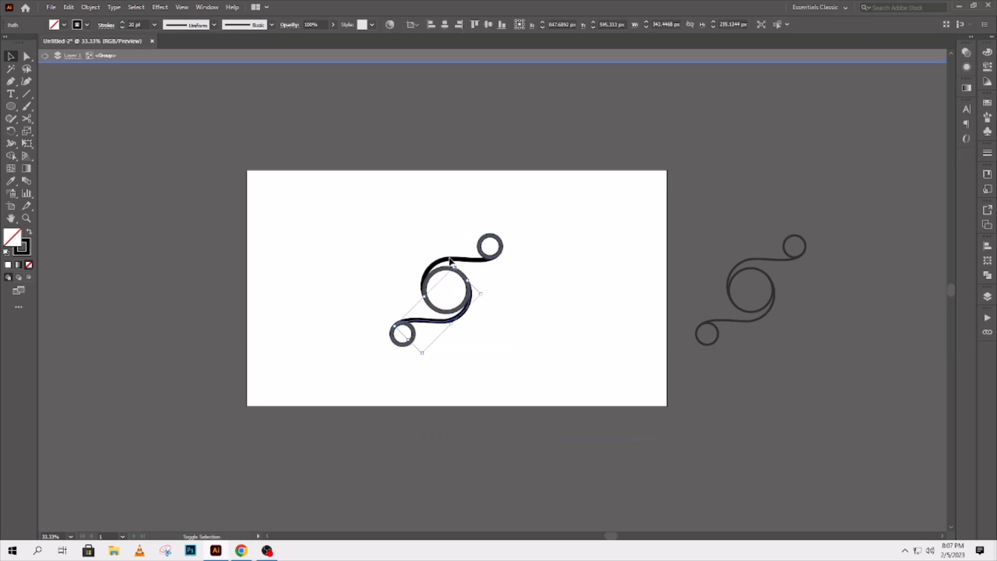
{"action": "left_click", "coordinate": [450, 260], "text": "shift"}
{"action": "left_click", "coordinate": [87, 24]}
{"action": "left_click", "coordinate": [38, 68]}
- Change the three circles' strokes to a darker gray swatch and exit the group's isolation
{"action": "left_click", "coordinate": [445, 312]}
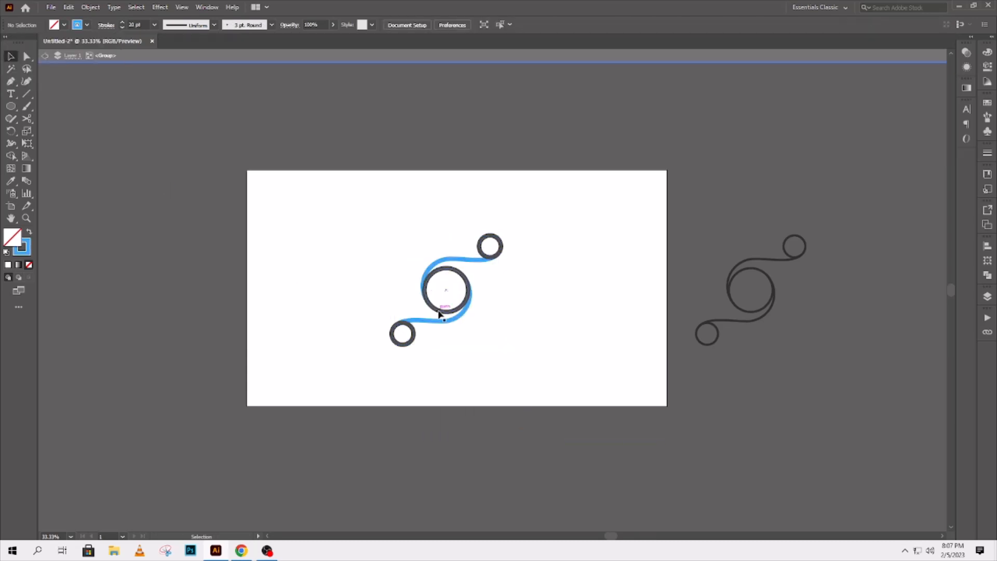
{"action": "left_click", "coordinate": [404, 335], "text": "shift"}
{"action": "left_click", "coordinate": [496, 254], "text": "shift"}
{"action": "left_click", "coordinate": [87, 24]}
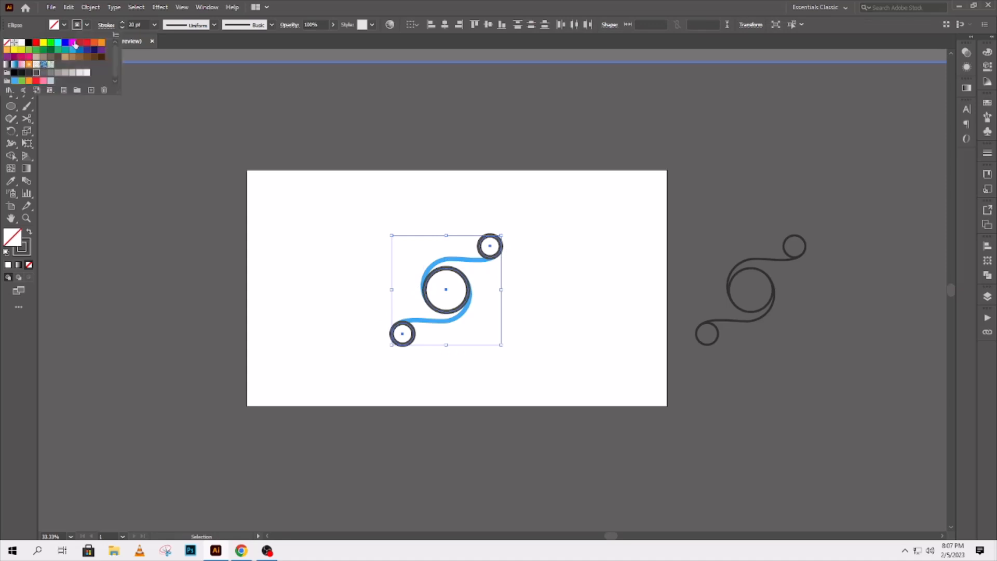
{"action": "left_click", "coordinate": [28, 73]}
{"action": "left_click", "coordinate": [367, 281]}
{"action": "double_click", "coordinate": [358, 291]}
- Scale the colored logo down about its center to about 230 px wide and set its stroke weight to 10 pt
{"action": "left_click", "coordinate": [470, 305]}
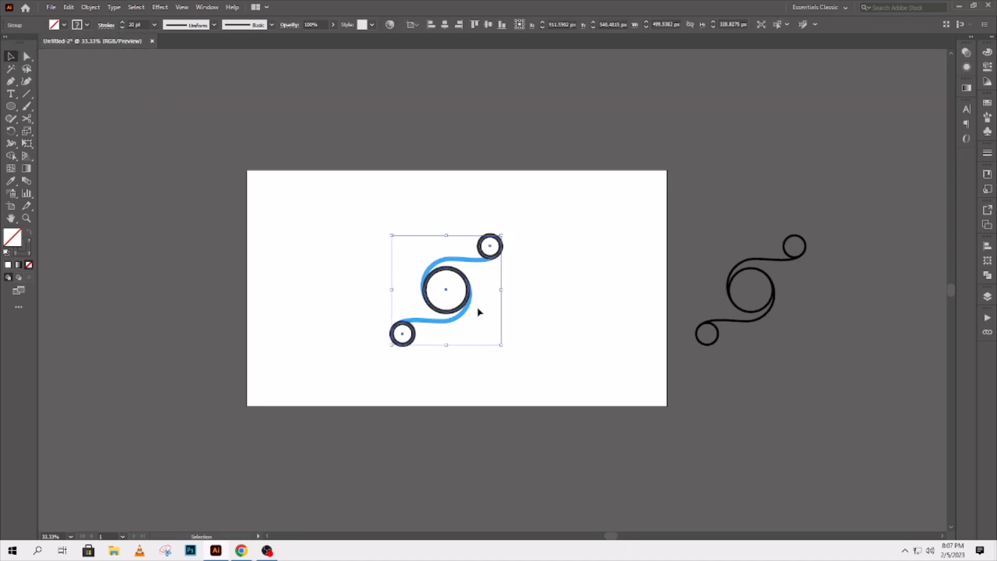
{"action": "left_click_drag", "start_coordinate": [503, 293], "coordinate": [472, 293]}
{"action": "left_click", "coordinate": [479, 303]}
{"action": "left_click", "coordinate": [454, 308]}
{"action": "left_click", "coordinate": [122, 27], "text": "shift"}
{"action": "left_click", "coordinate": [333, 244]}
{"action": "left_click", "coordinate": [460, 301]}
{"action": "left_click", "coordinate": [497, 332]}
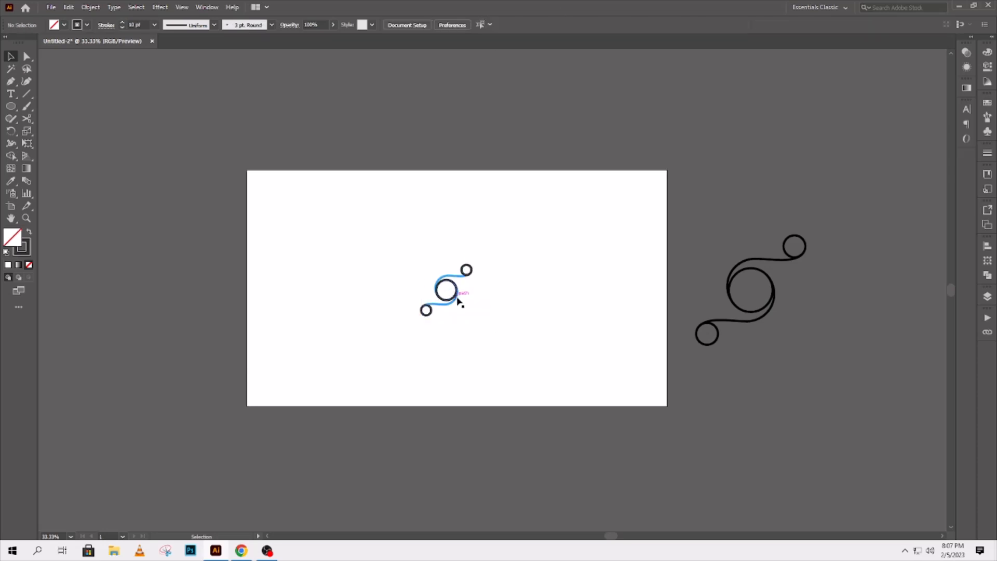
- Make a new pattern from the scaled-down colored logo
{"action": "left_click", "coordinate": [457, 298]}
{"action": "key", "text": "z"}
{"action": "left_click_drag", "start_coordinate": [405, 258], "coordinate": [522, 345]}
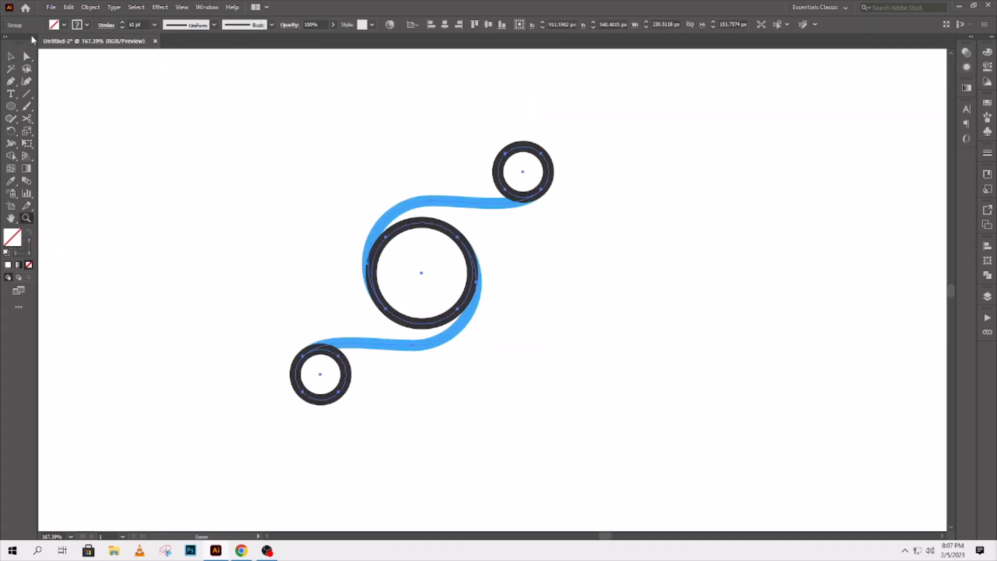
{"action": "key", "text": "v"}
{"action": "key", "text": "z"}
{"action": "left_click", "coordinate": [417, 210], "text": "alt"}
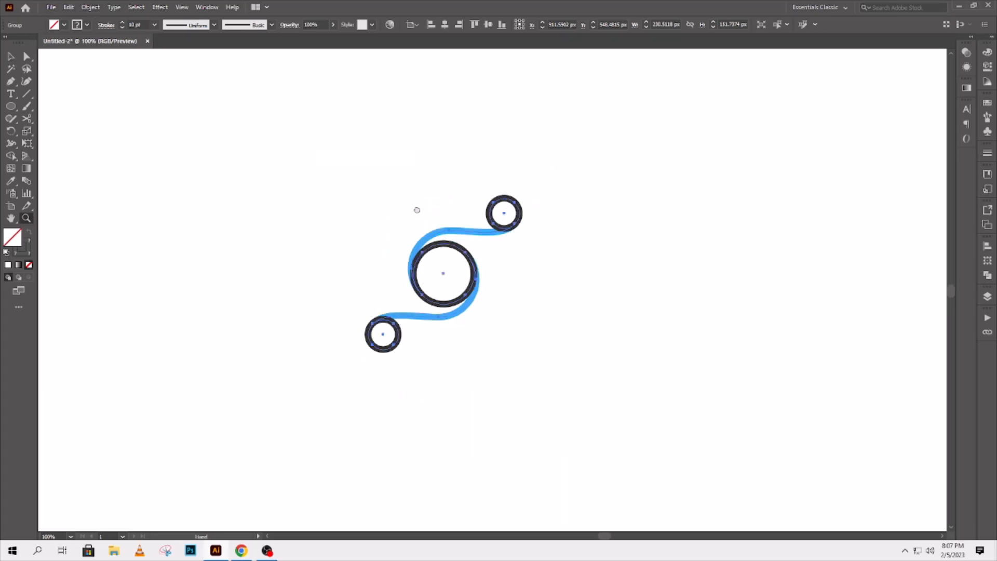
{"action": "left_click", "coordinate": [90, 7]}
{"action": "mouse_move", "coordinate": [172, 277]}
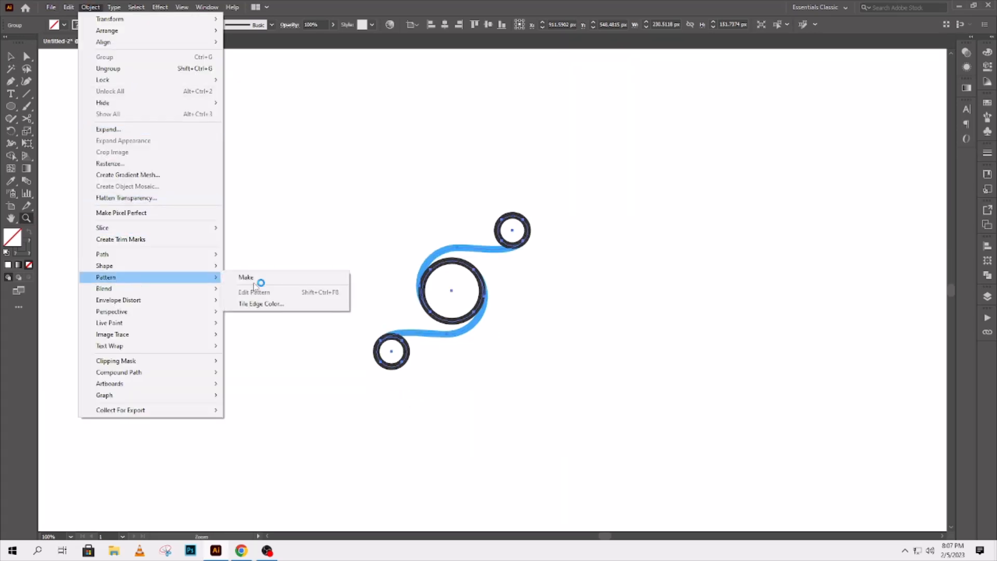
{"action": "left_click", "coordinate": [255, 280]}
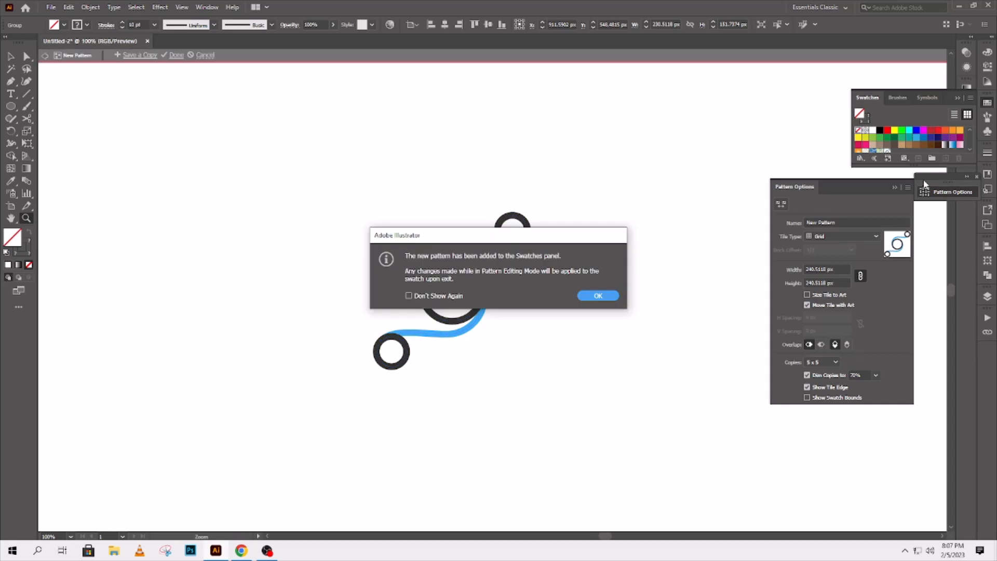
{"action": "left_click", "coordinate": [597, 296]}
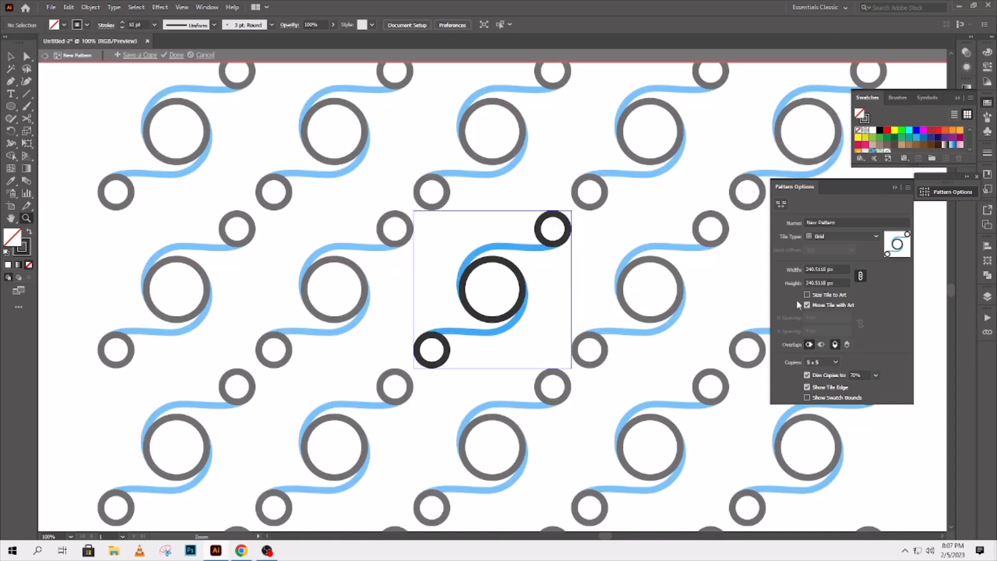
- Set the pattern tile's width and height to 184 px so neighboring corner circles overlap exactly
{"action": "left_click", "coordinate": [827, 269]}
{"action": "key", "text": "Down"}
{"action": "key", "text": "shift+Down"}
{"action": "key", "text": "shift+Down"}
{"action": "key", "text": "shift+Down"}
{"action": "key", "text": "shift+Down"}
{"action": "key", "text": "shift+Down"}
{"action": "key", "text": "shift+Down"}
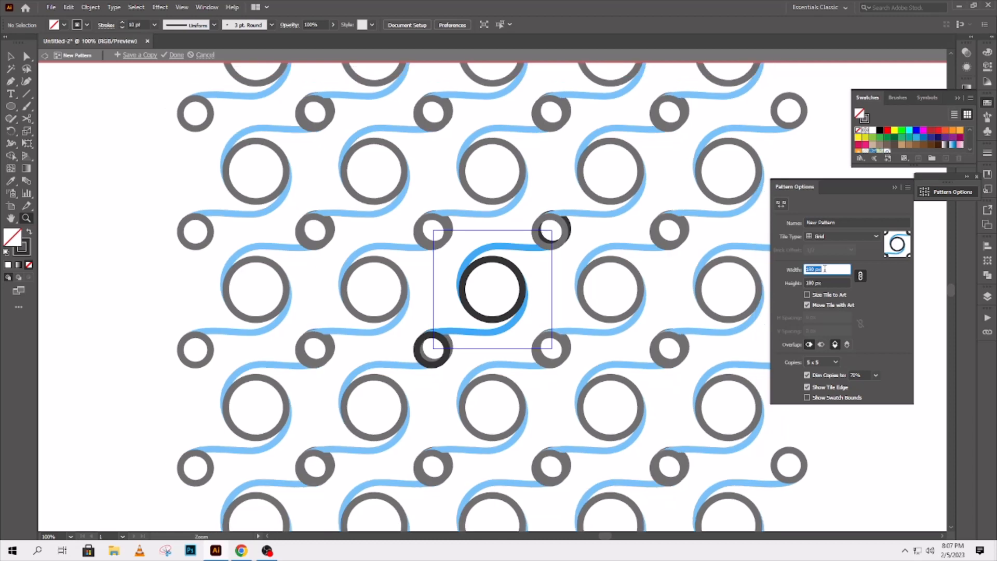
{"action": "key", "text": "Up"}
{"action": "key", "text": "Up"}
{"action": "key", "text": "Up"}
{"action": "key", "text": "Up"}
{"action": "key", "text": "Up"}
{"action": "key", "text": "Down"}
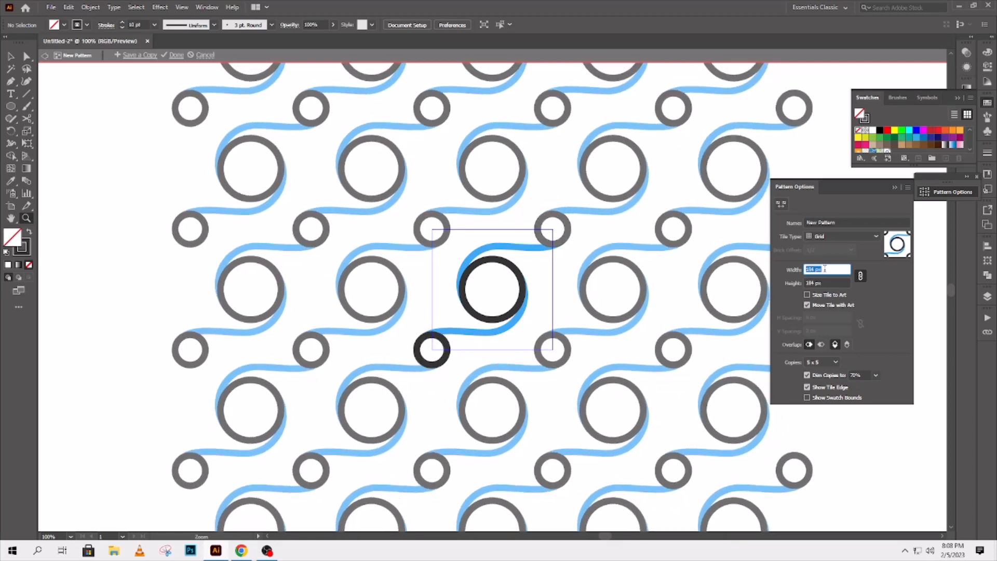
- Collapse the pattern options and finish editing the pattern, saving it to the swatches
{"action": "left_click", "coordinate": [894, 187]}
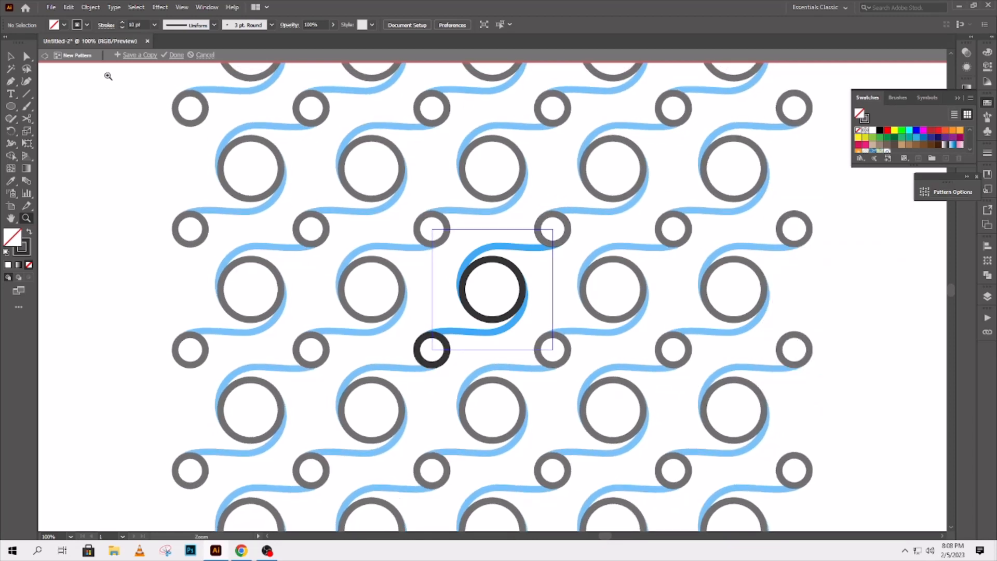
{"action": "left_click", "coordinate": [176, 56]}
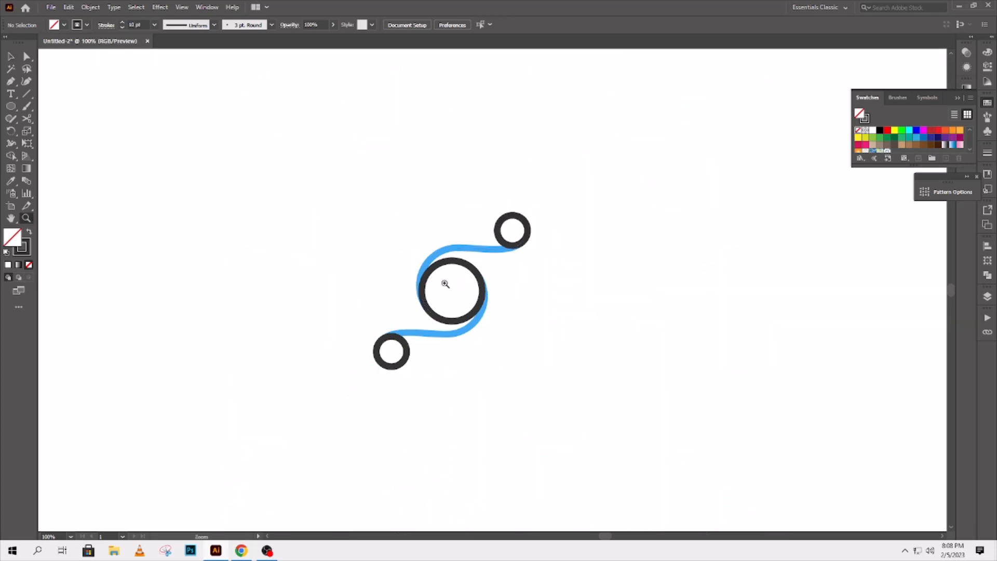
{"action": "scroll", "coordinate": [881, 134], "scroll_direction": "down", "scroll_amount": 3}
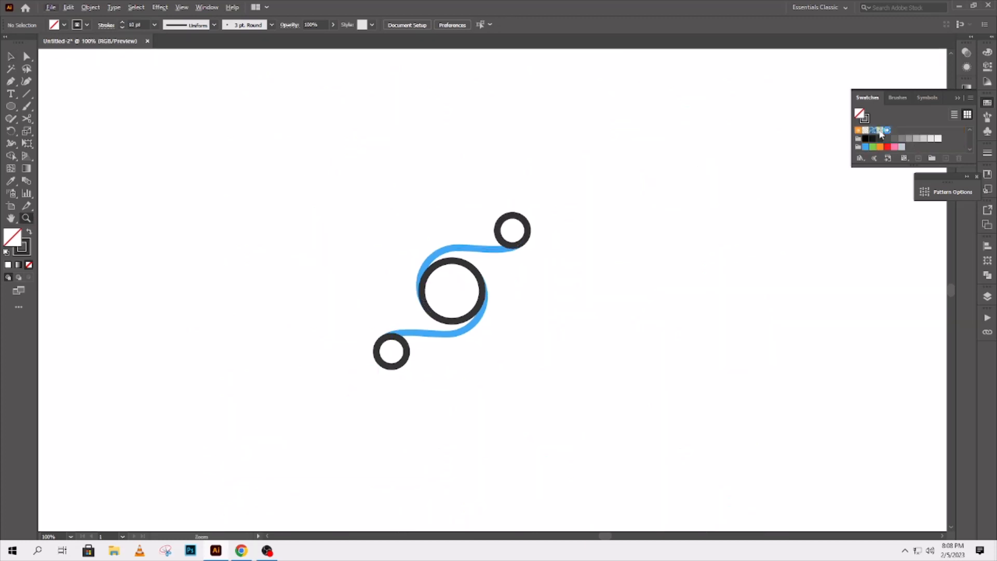
- Draw a square about 569 px wide on the artboard, just left of the small colored logo
{"action": "left_click", "coordinate": [327, 203], "text": "alt"}
{"action": "left_click", "coordinate": [327, 203], "text": "alt"}
{"action": "left_click", "coordinate": [327, 203], "text": "alt"}
{"action": "left_click_drag", "start_coordinate": [331, 228], "coordinate": [59, 79]}
{"action": "left_click_drag", "start_coordinate": [11, 106], "coordinate": [61, 109]}
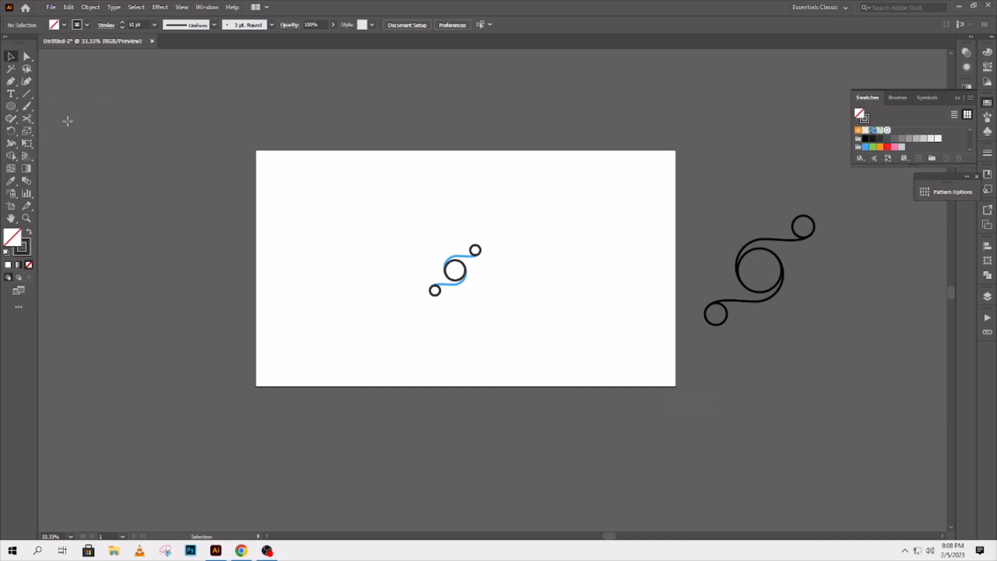
{"action": "left_click_drag", "start_coordinate": [300, 201], "coordinate": [425, 325]}
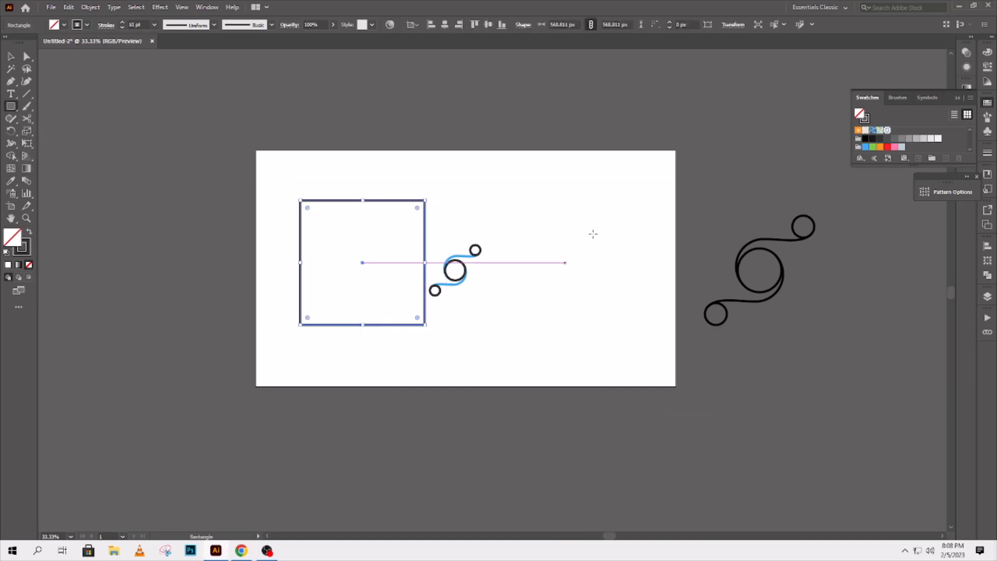
- Fill the square with the new logo pattern swatch and remove its stroke
{"action": "left_click", "coordinate": [887, 130]}
{"action": "left_click", "coordinate": [64, 24]}
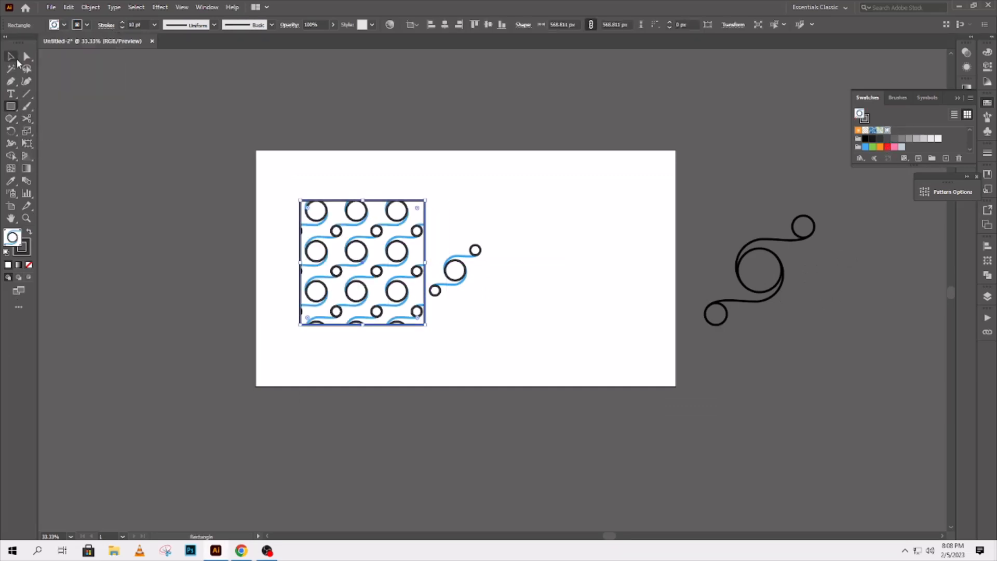
{"action": "left_click", "coordinate": [86, 24]}
{"action": "left_click", "coordinate": [7, 38]}
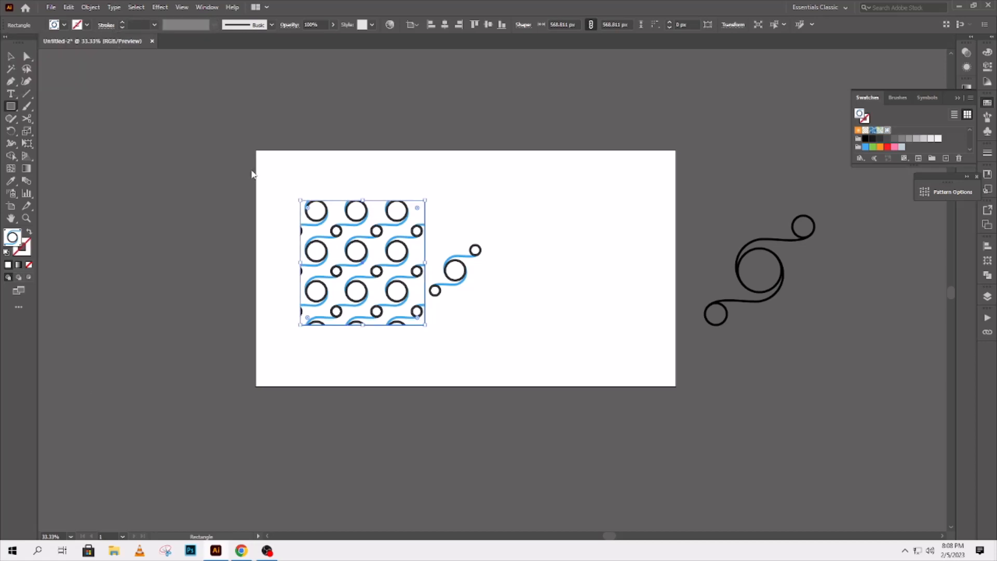
- Move the small colored logo off the artboard to the empty area above it
{"action": "left_click", "coordinate": [464, 281]}
{"action": "left_click", "coordinate": [522, 293]}
{"action": "left_click", "coordinate": [10, 56]}
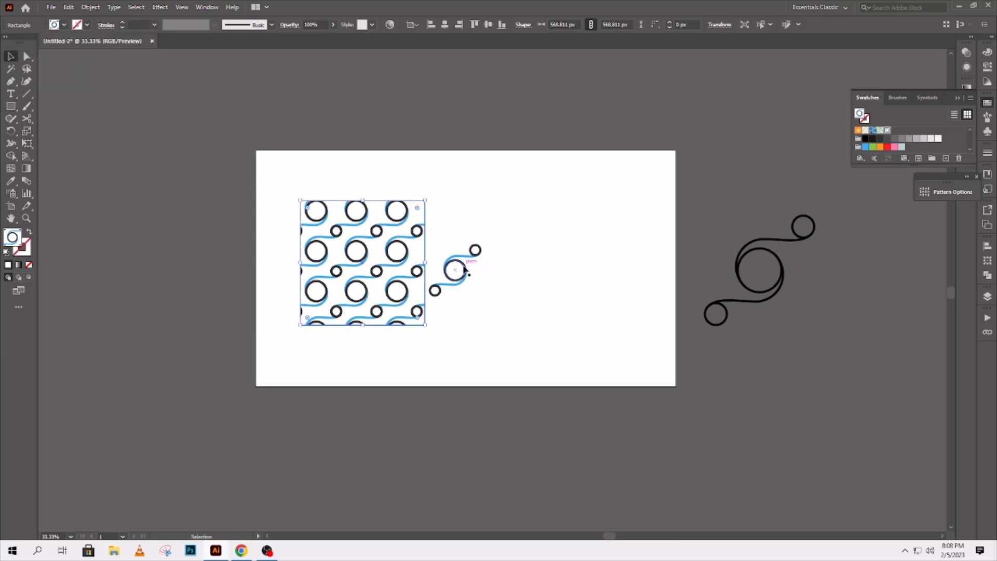
{"action": "left_click_drag", "start_coordinate": [464, 266], "coordinate": [473, 103]}
- Center the pattern-filled square on the artboard, stretch it to cover the whole artboard, and deselect it
{"action": "left_click", "coordinate": [417, 272]}
{"action": "left_click", "coordinate": [445, 25]}
{"action": "left_click", "coordinate": [488, 25]}
{"action": "left_click_drag", "start_coordinate": [529, 331], "coordinate": [675, 386]}
{"action": "left_click", "coordinate": [697, 413]}
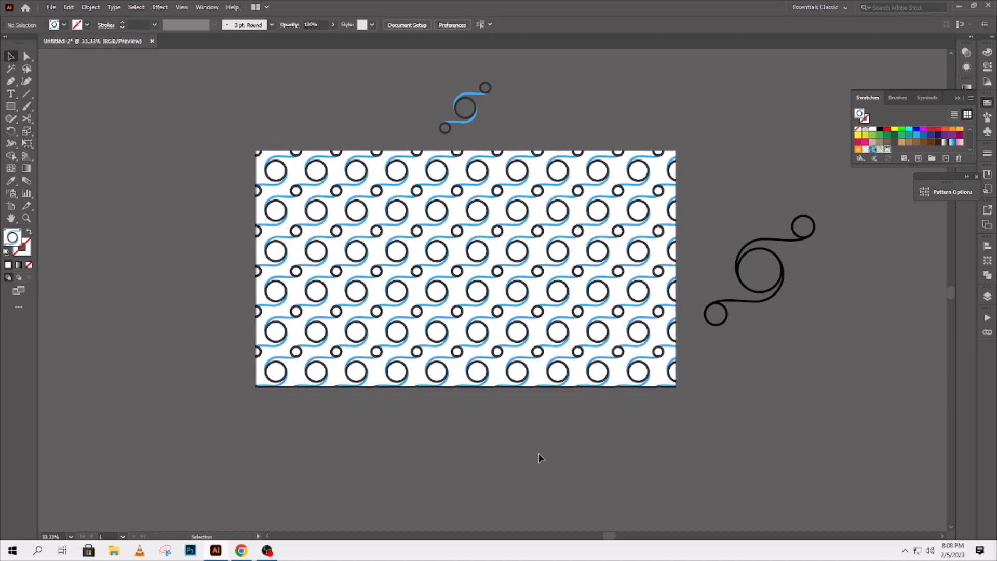